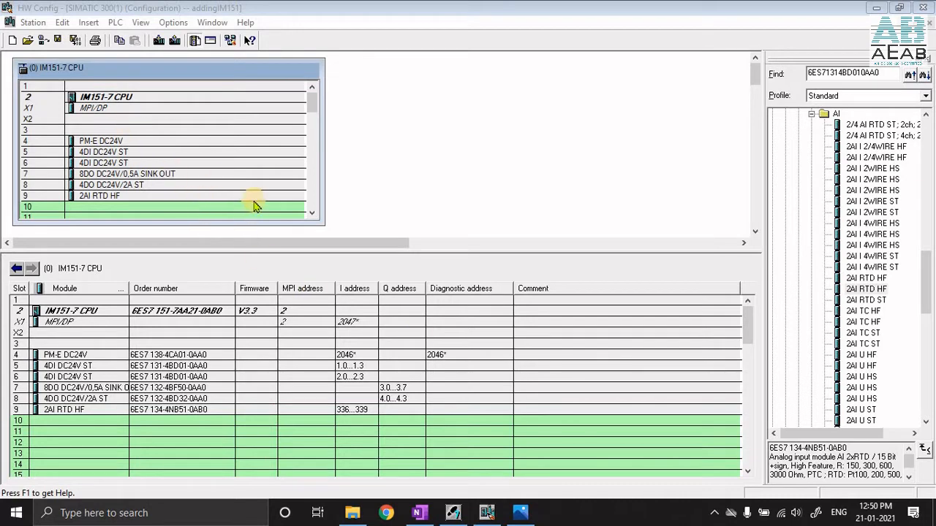
Check the I/O addresses of the modules in slots 5 to 9, and save and compile the hardware configuration
left_click(70, 367)
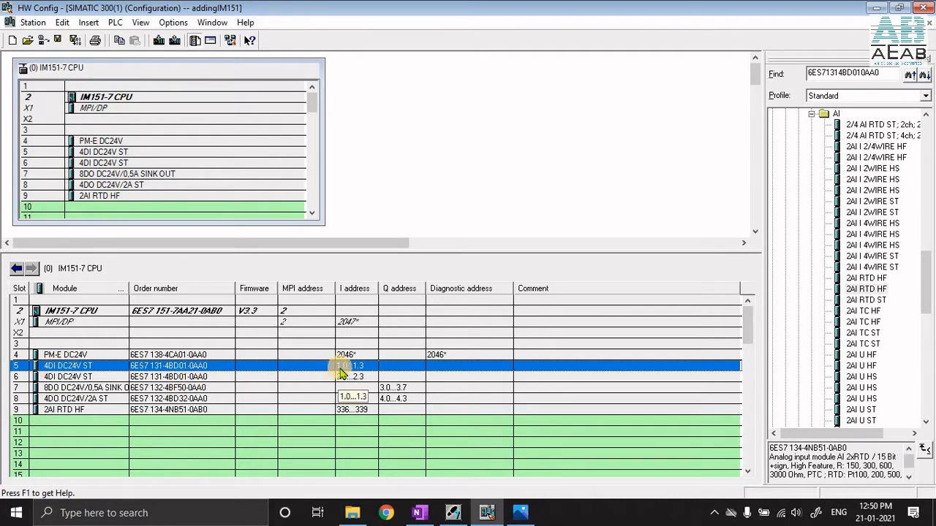
left_click(59, 378)
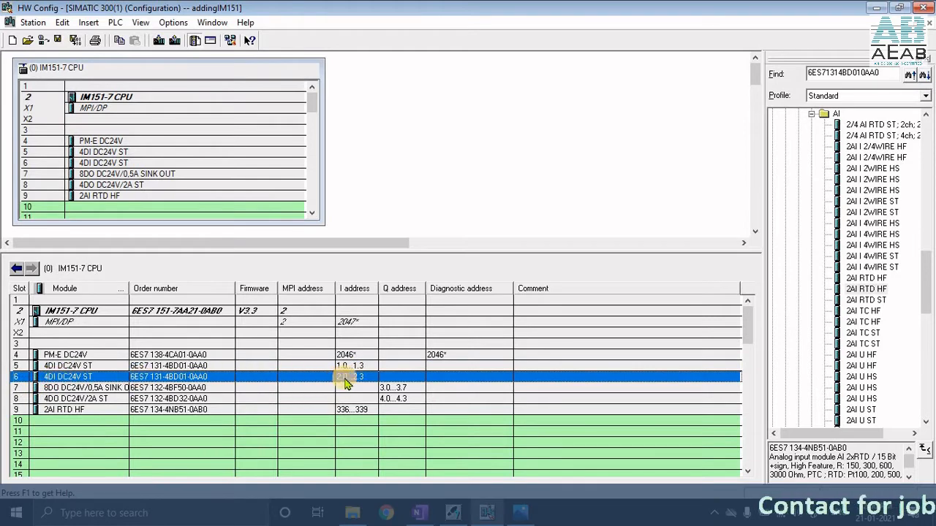
left_click(82, 389)
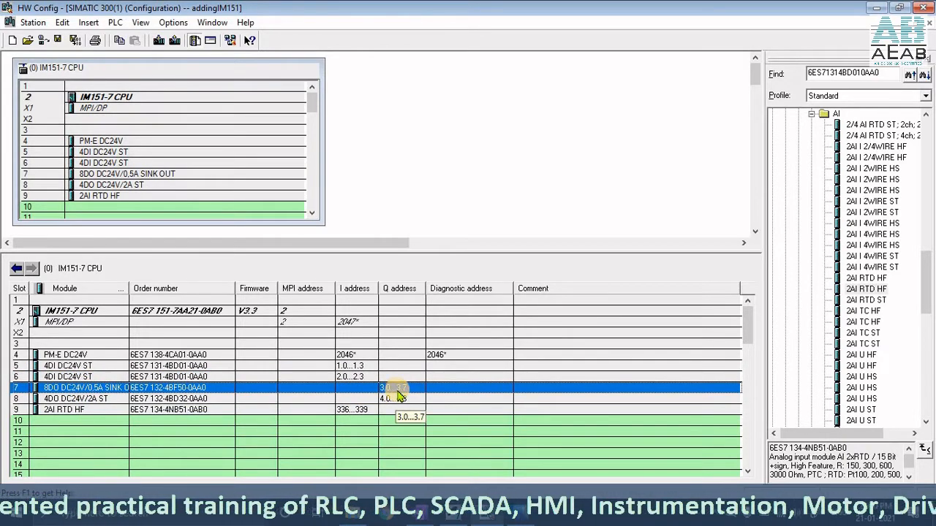
left_click(66, 399)
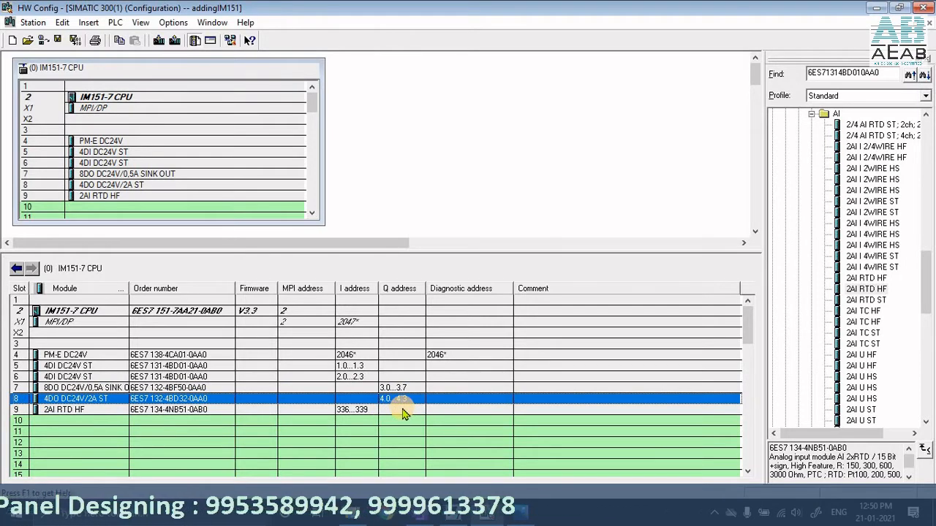
left_click(62, 413)
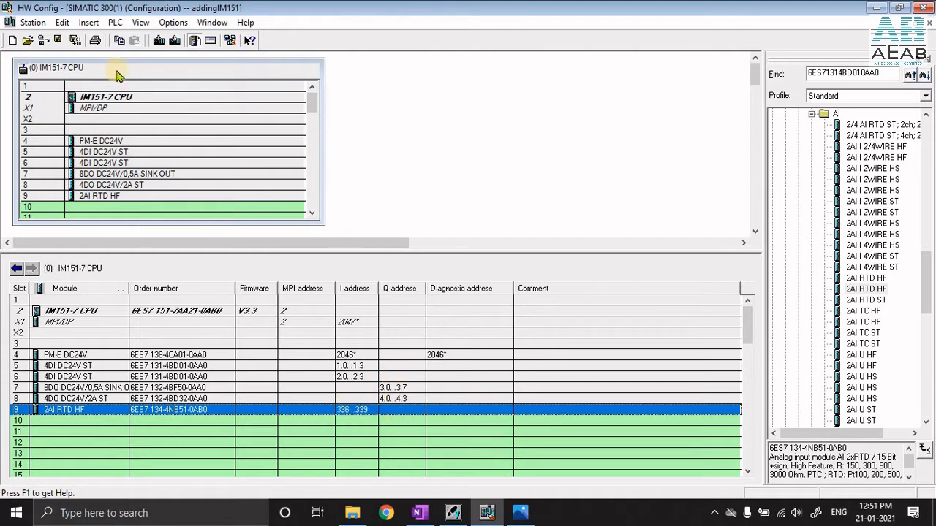
left_click(75, 42)
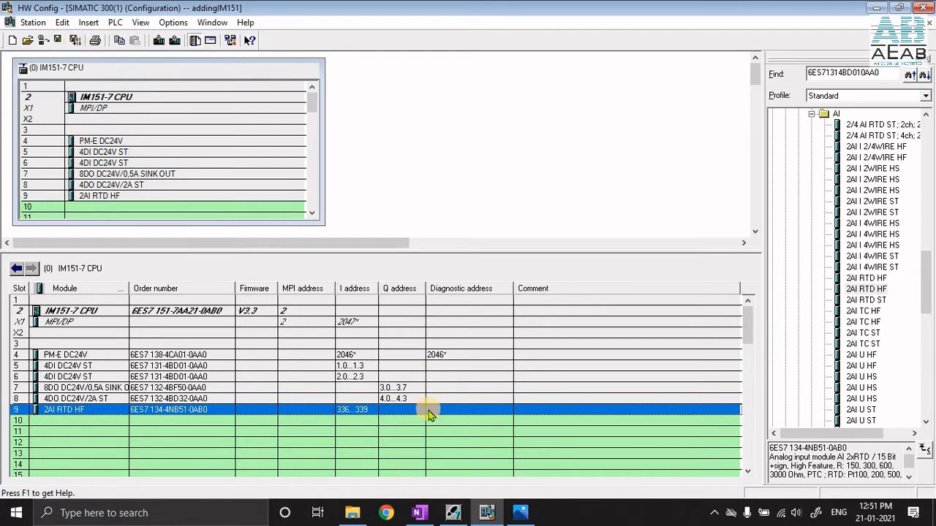
Switch to SIMATIC Manager and insert a variable table with the symbolic name IO Testing in the Blocks folder
left_click(451, 514)
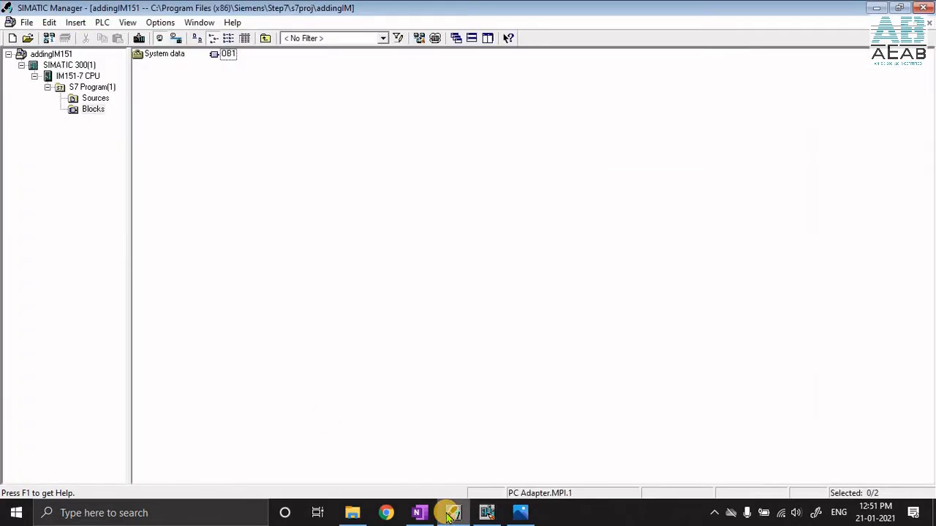
left_click(76, 109)
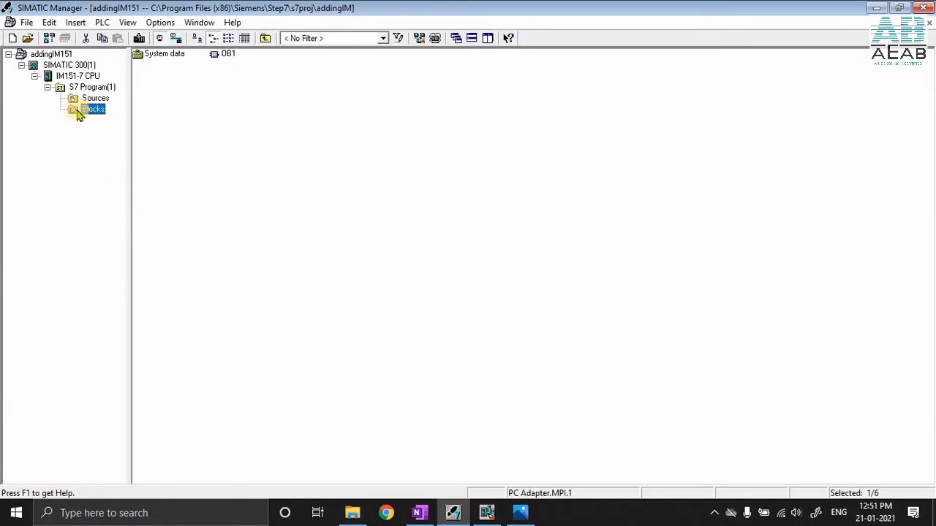
right_click(217, 95)
mouse_move(302, 171)
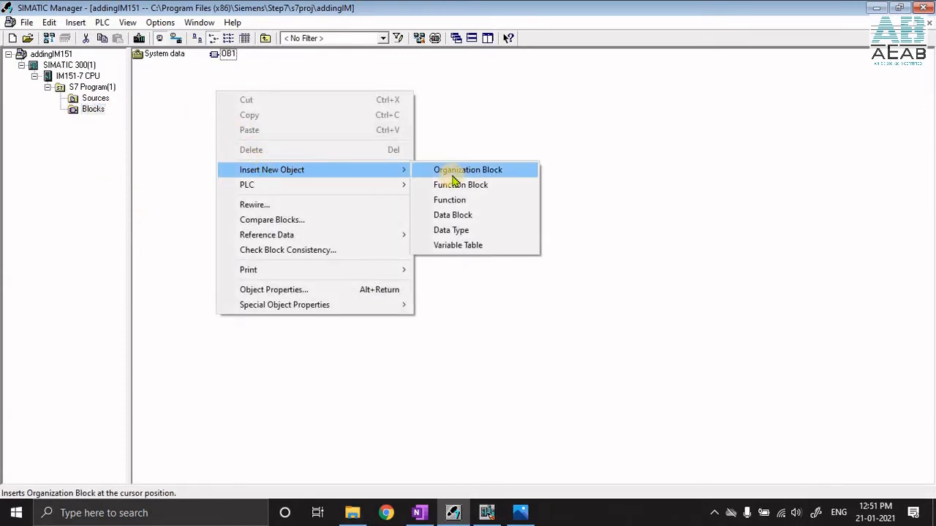
left_click(472, 250)
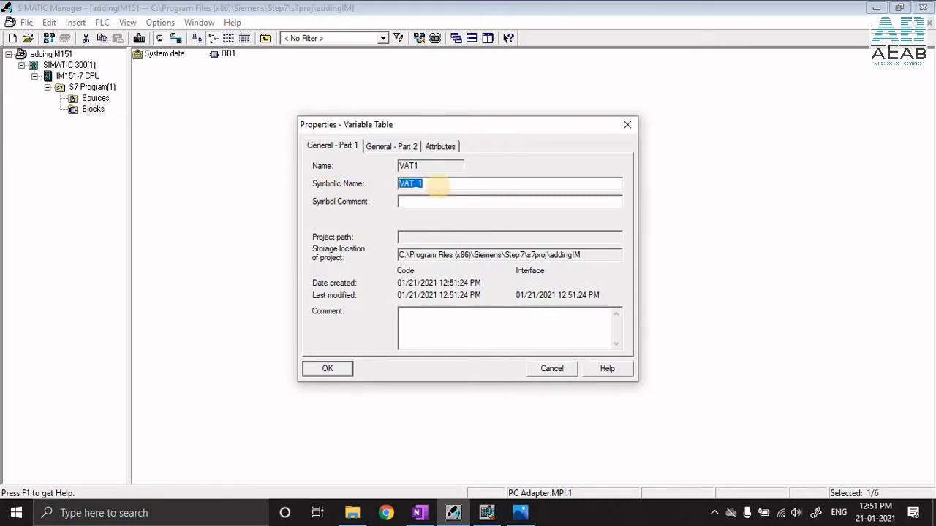
type("IO Testing")
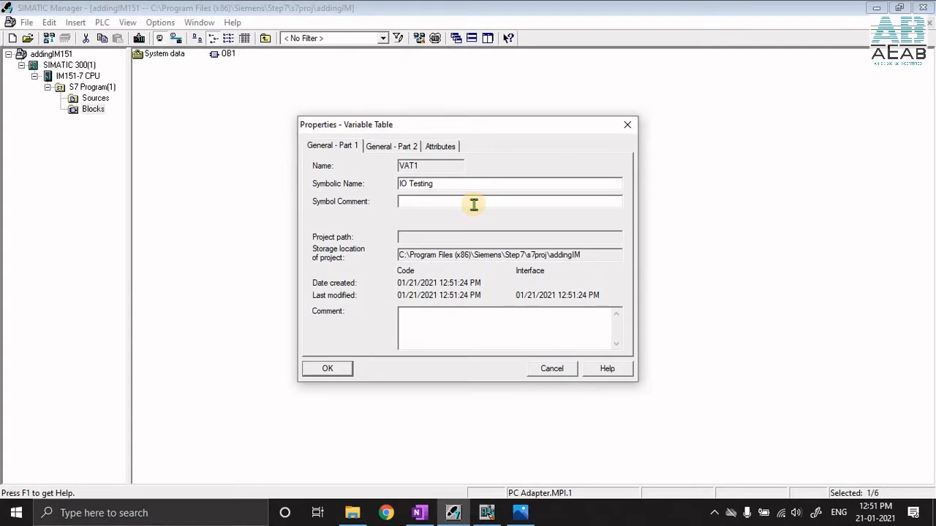
left_click(333, 371)
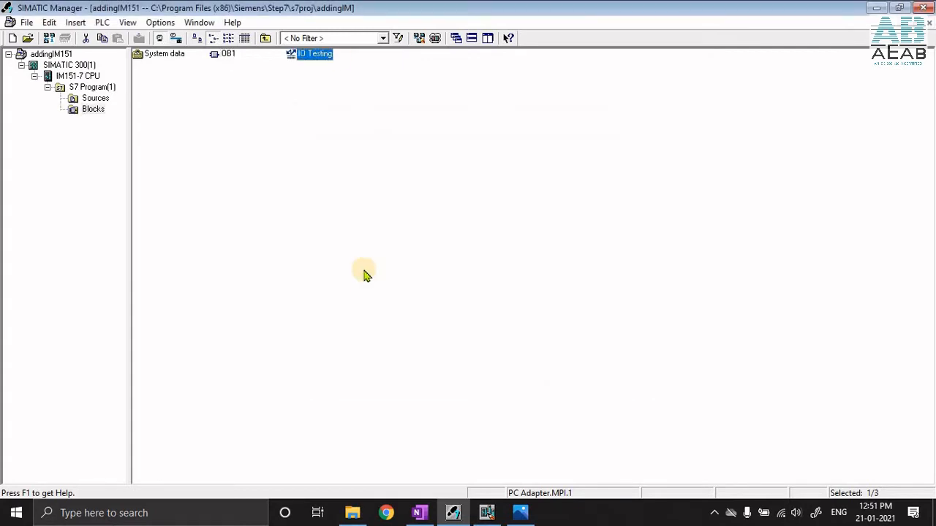
Open the IO Testing variable table and enter the input addresses I 1.0, I 1.1, I 1.2 and I 1.3
double_click(307, 56)
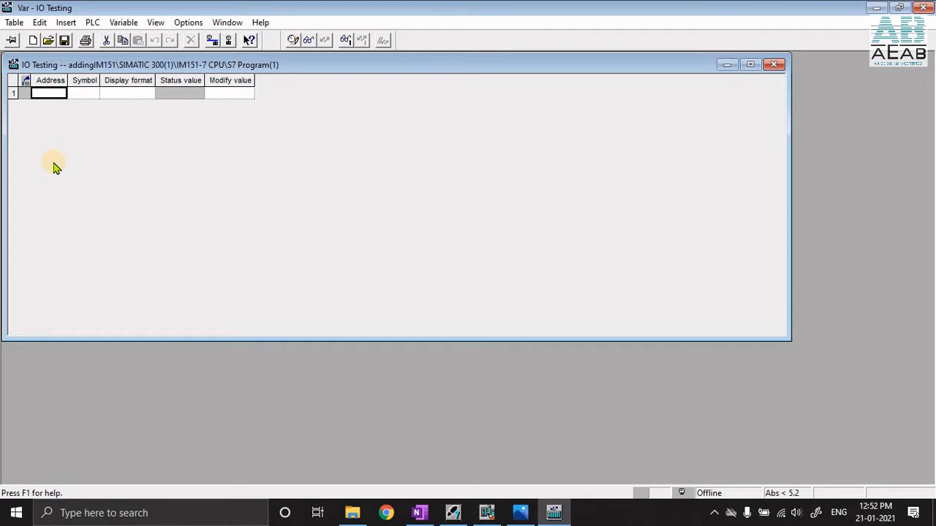
left_click(52, 94)
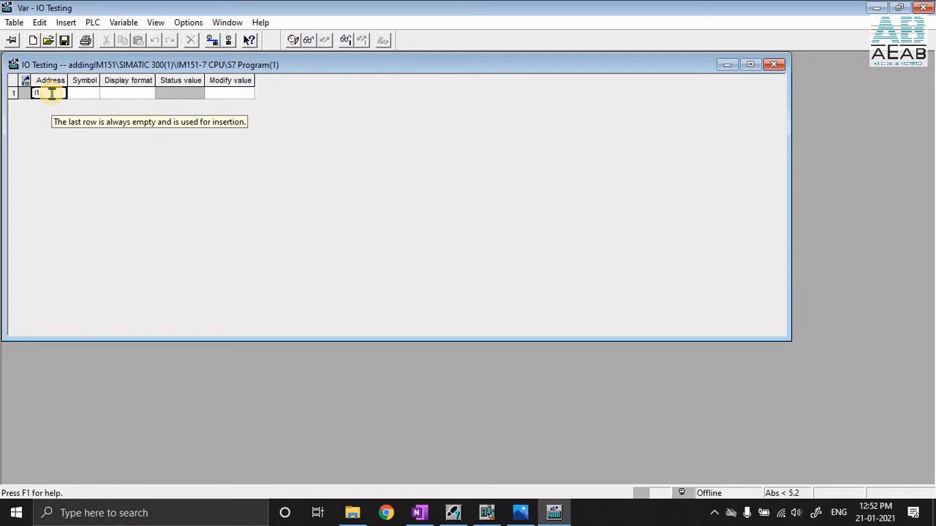
type("I1.0")
key("Return")
type("I 1.0")
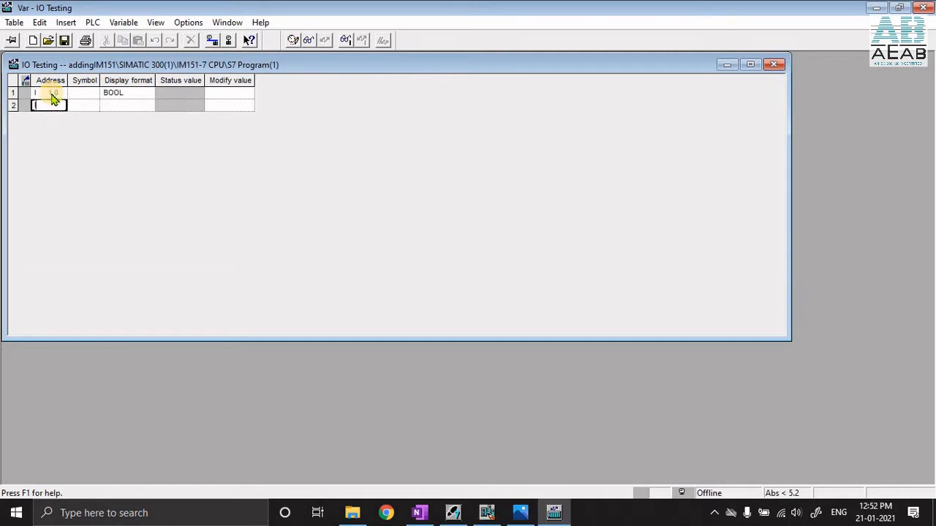
type("1.1")
key("Return")
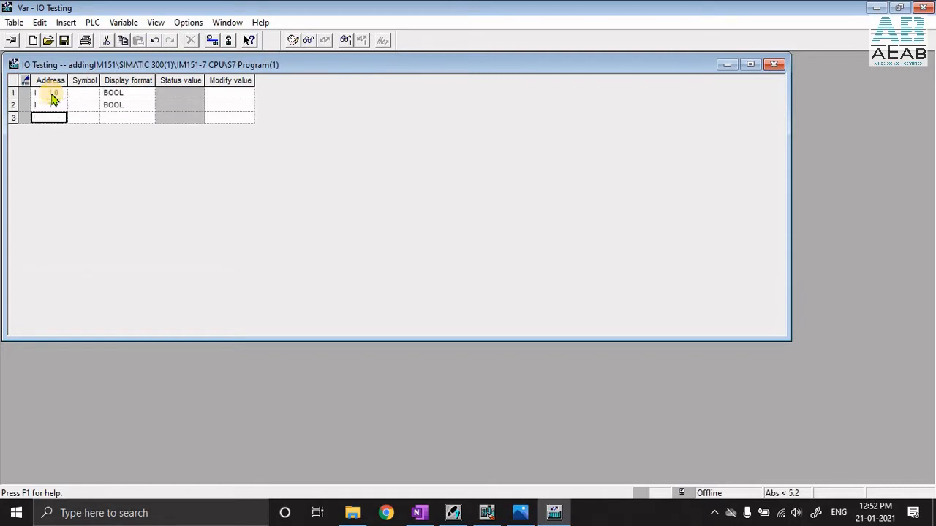
type("I 1.")
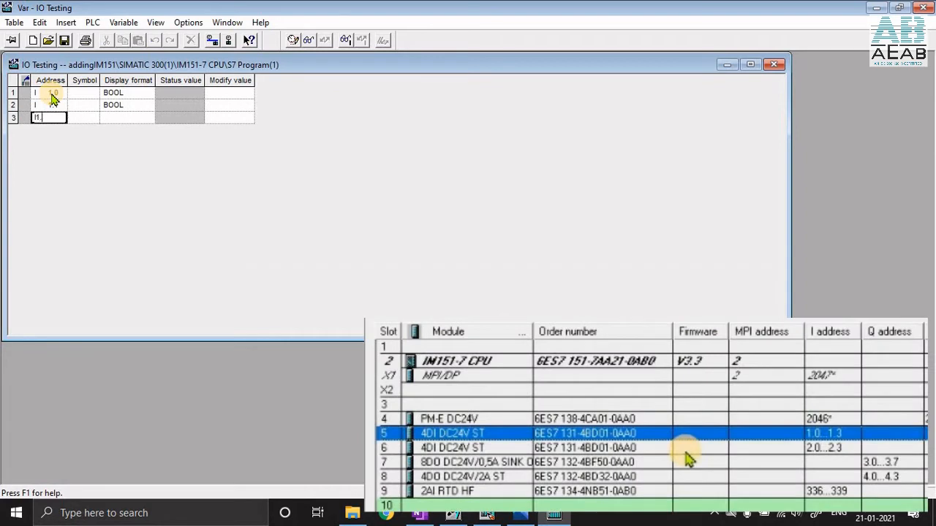
type("2")
key("Return")
type("I ")
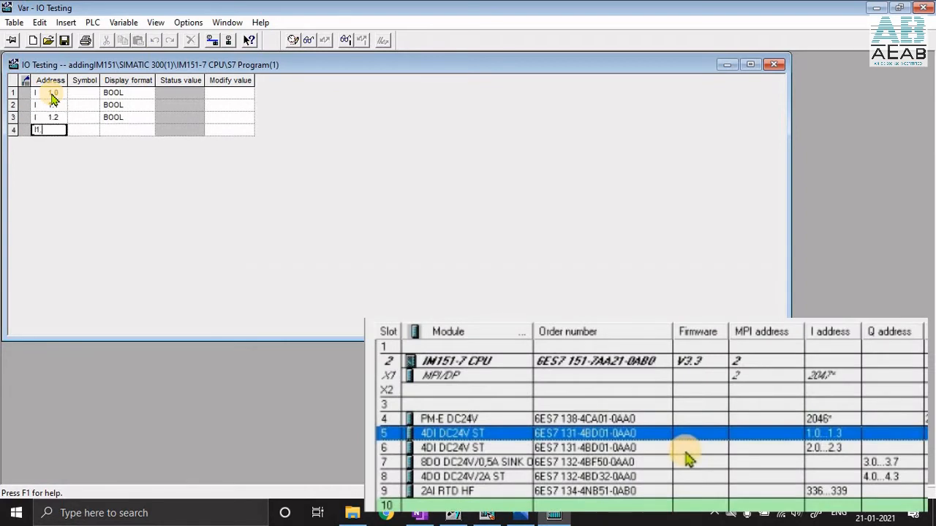
type("1.3")
key("Return")
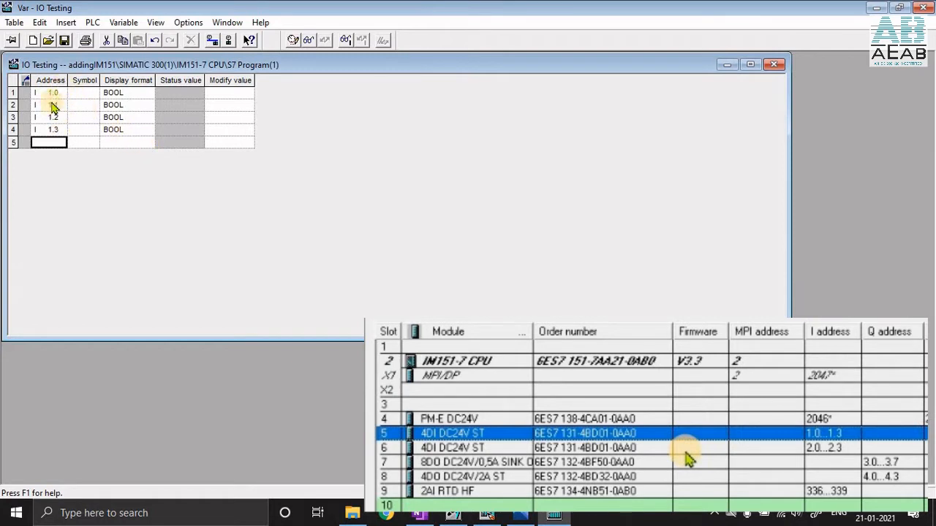
Add the second digital input module's addresses I 2.0, I 2.1, I 2.2 and I 2.3 to the variable table
left_click(53, 142)
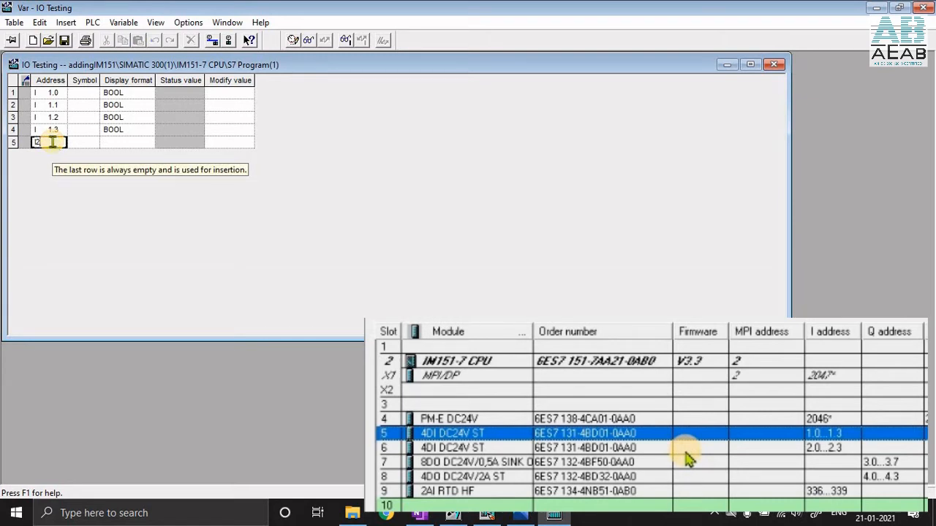
key("Return")
type("I2.1")
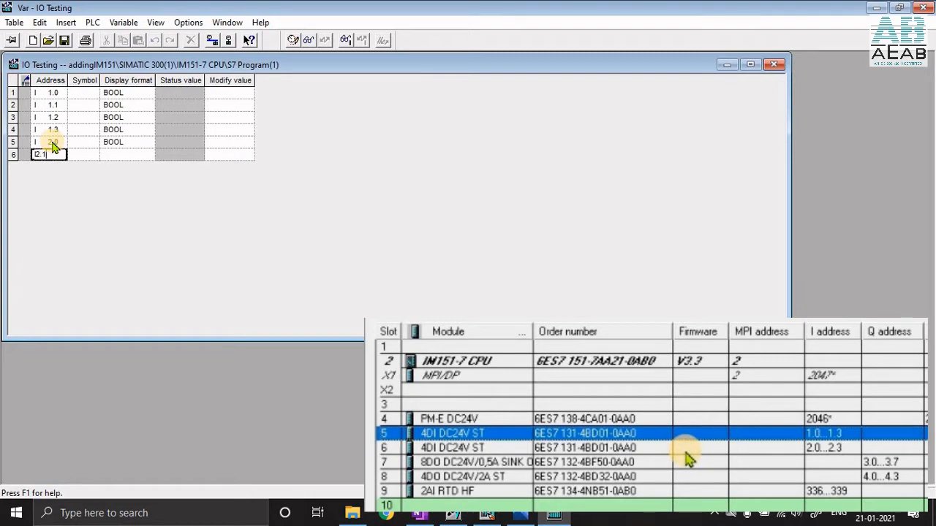
key("Return")
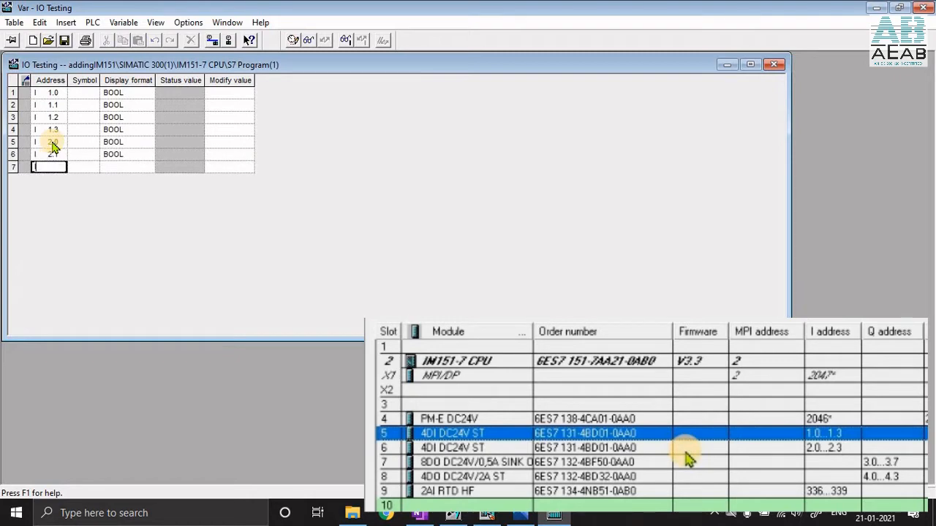
type("I 2.2")
key("Return")
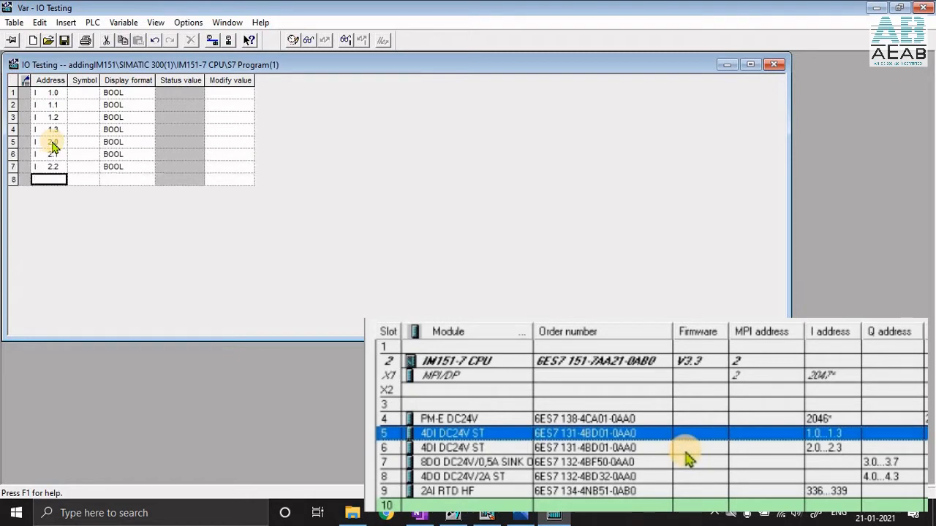
type("I    2.")
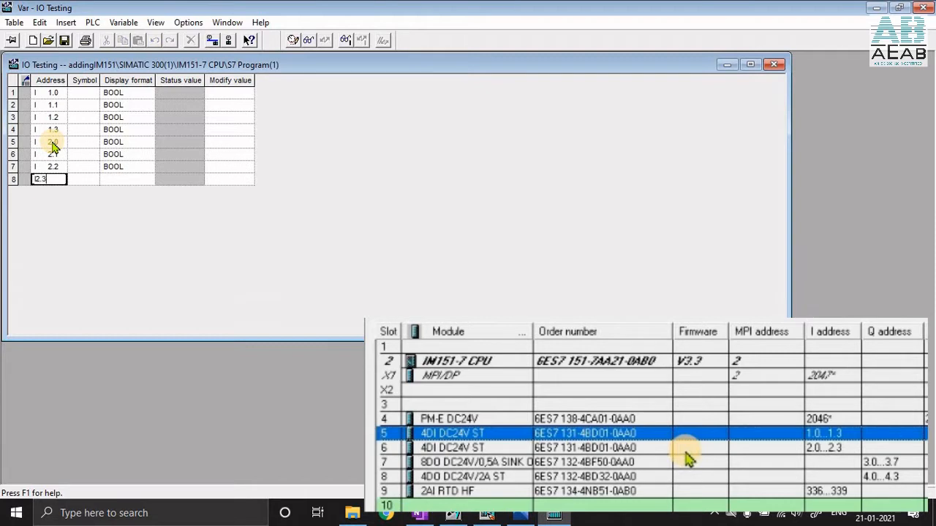
type("3")
key("Return")
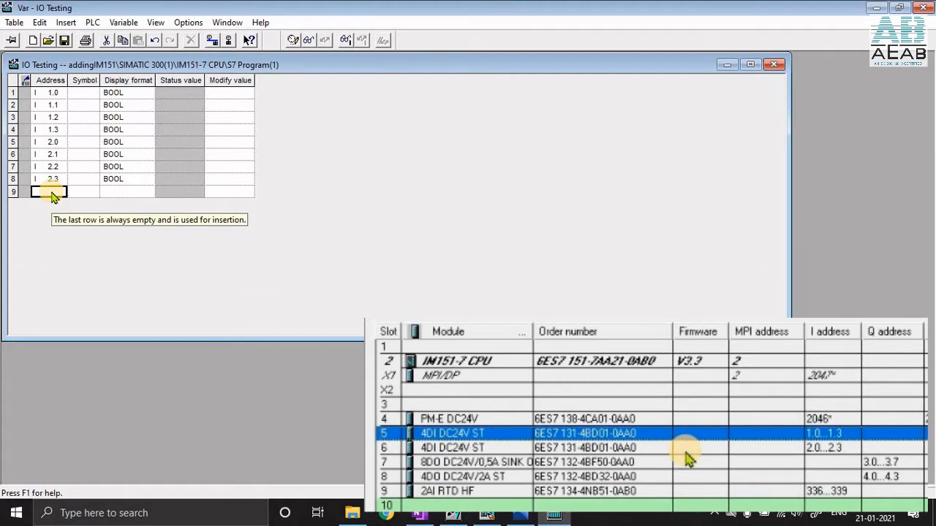
Add the output byte address QB 3 in row 9 of the variable table
type("Q")
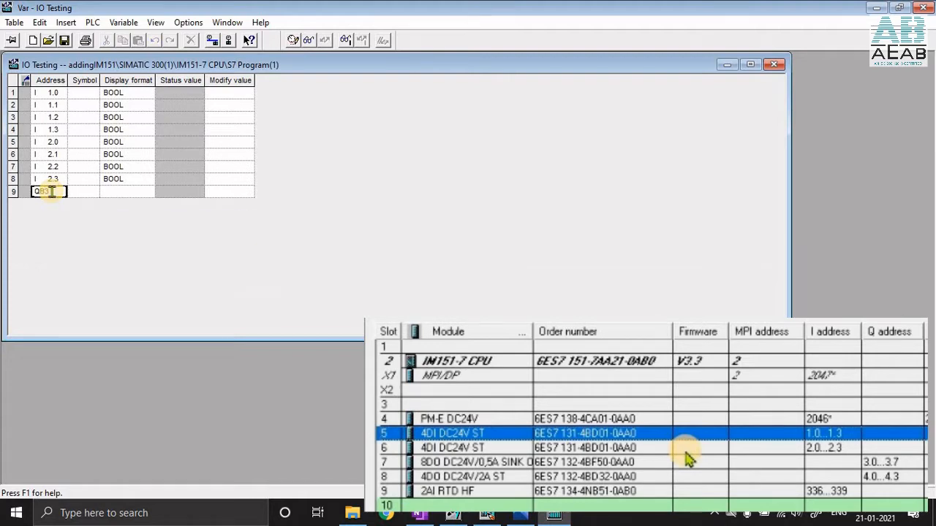
type("B   3")
key("Return")
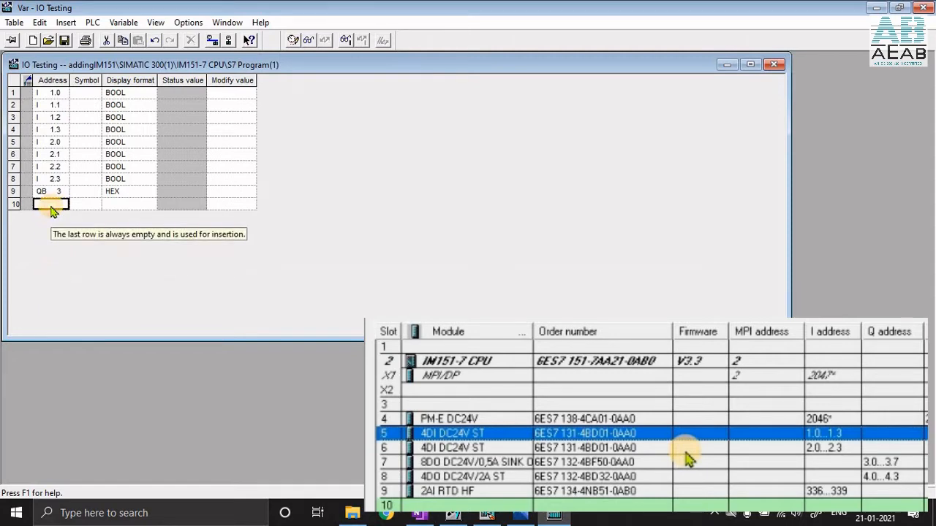
Add the output addresses Q 4.0, Q 4.1, Q 4.2 and Q 4.3 below QB 3 and save the variable table
type("QB4")
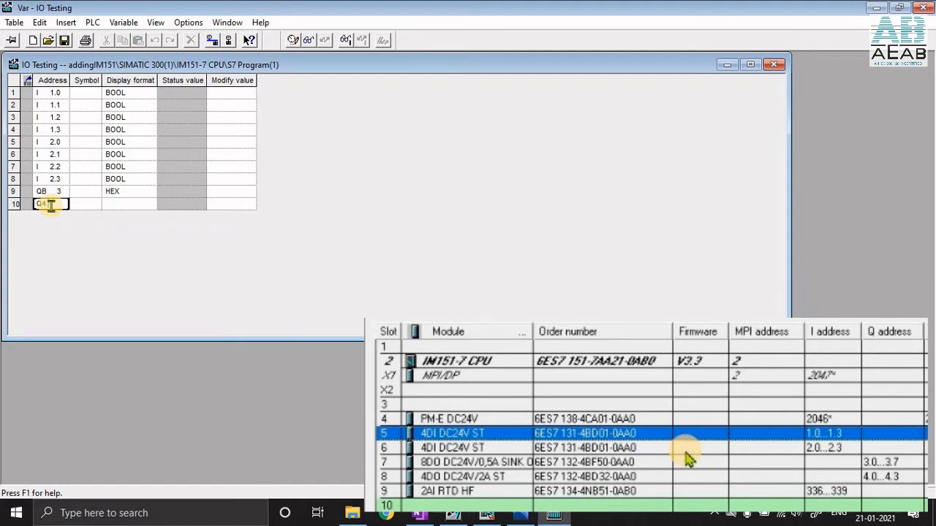
type(".0")
key("Return")
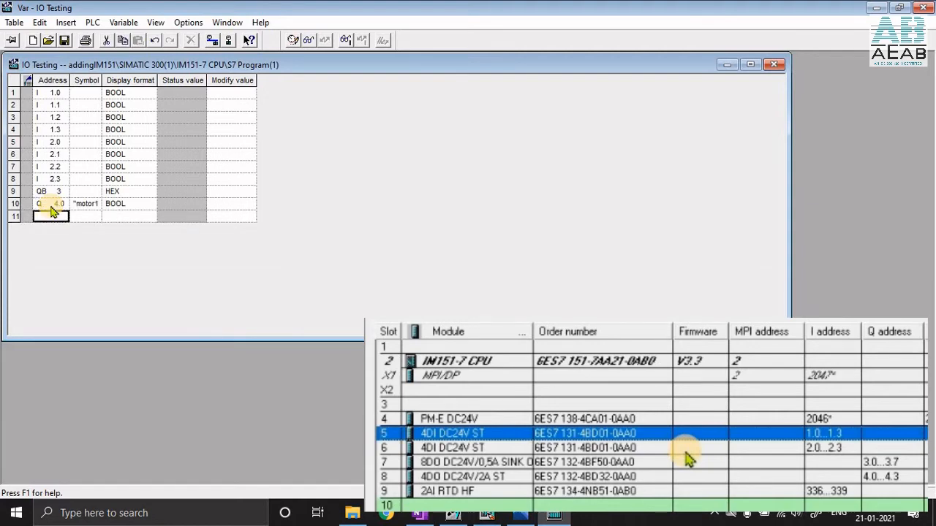
type("Q 4")
type(".1")
key("Return")
type("Q   4.2")
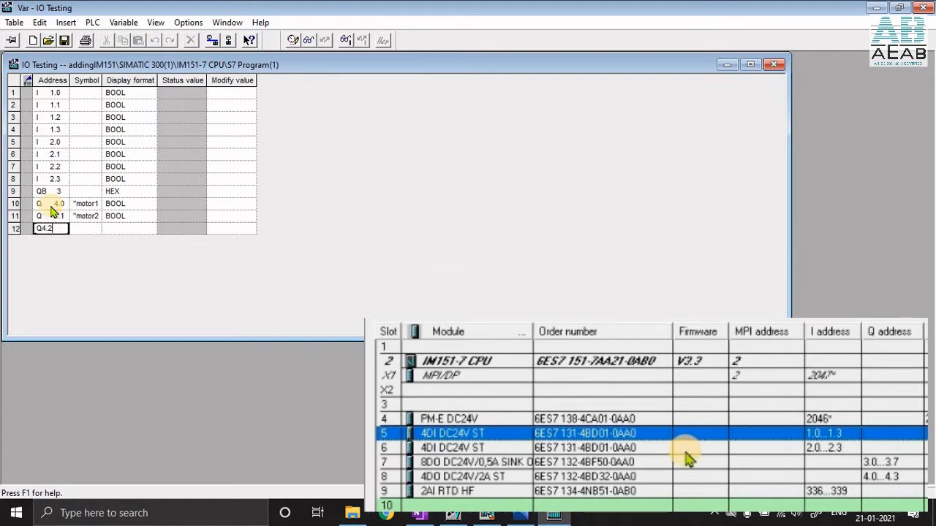
key("Return")
type("Q4")
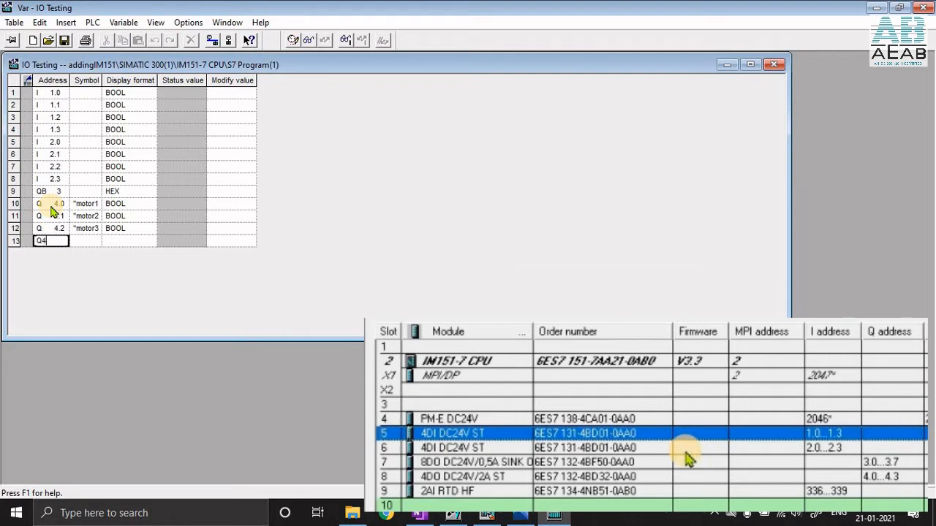
type(".3")
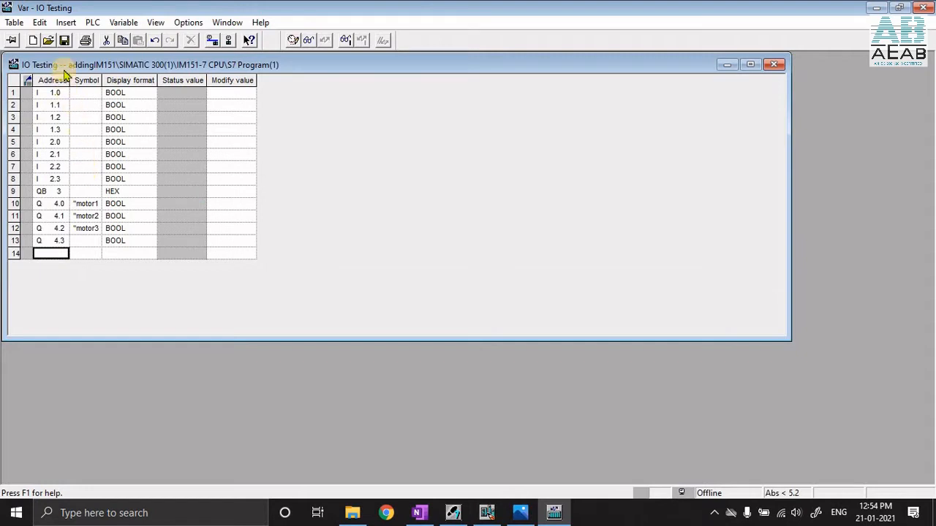
left_click(65, 40)
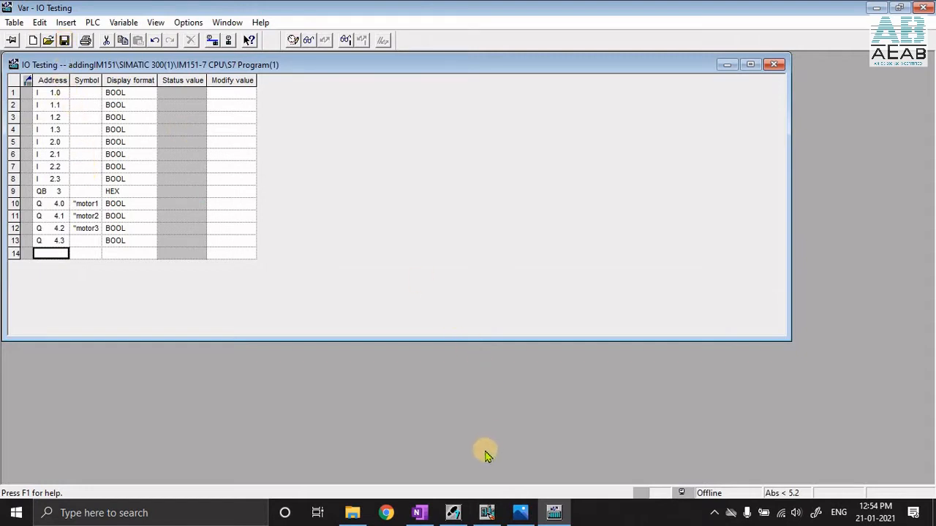
Switch to SIMATIC Manager and download System data, OB1 and the IO Testing table to the IM151-7 CPU, allowing the module to stop
left_click(455, 512)
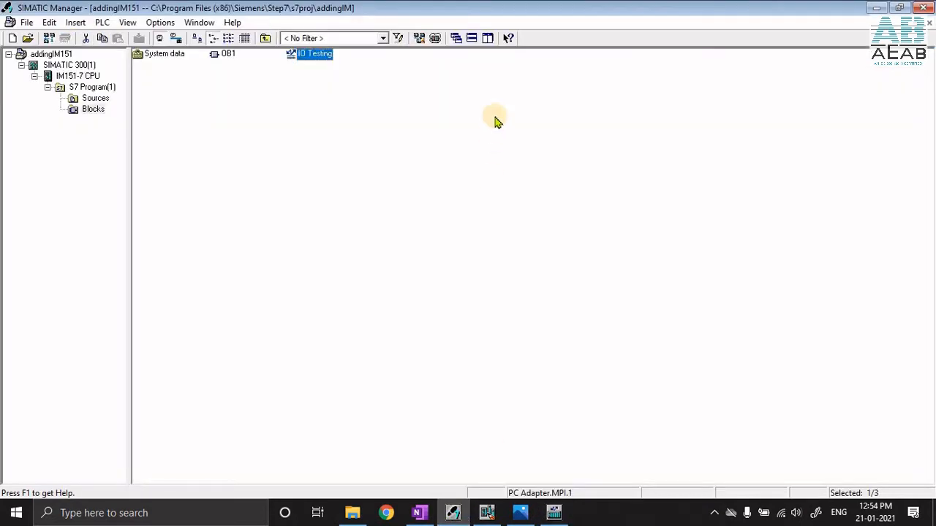
left_click_drag(495, 110, 140, 55)
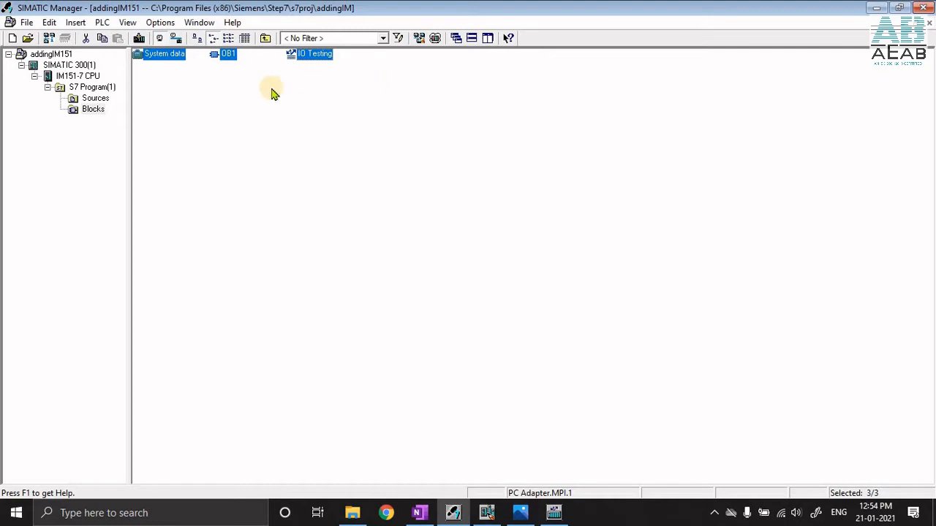
left_click(138, 39)
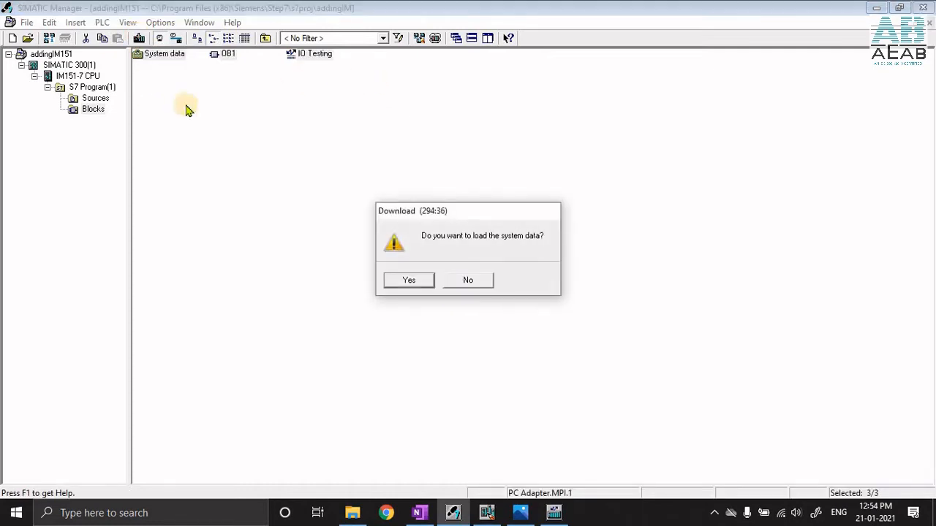
left_click(413, 280)
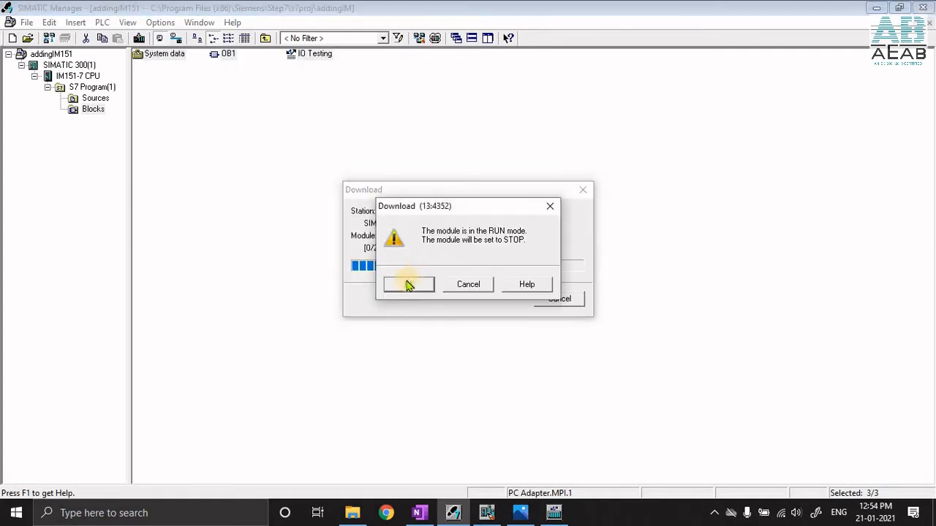
left_click(408, 282)
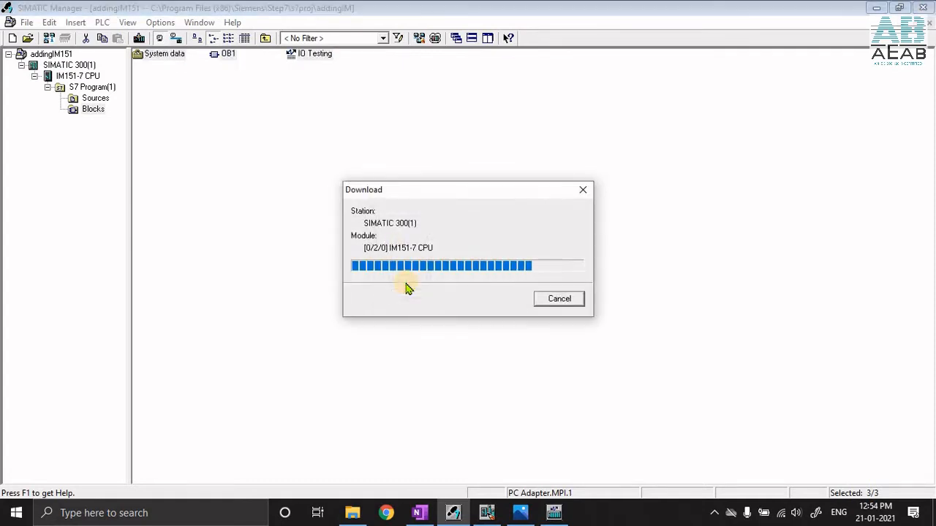
left_click(384, 288)
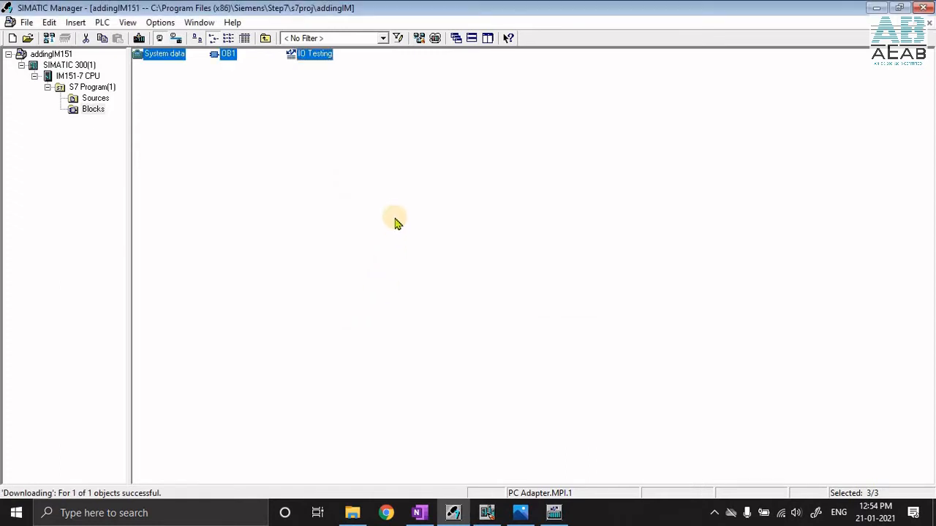
left_click(401, 173)
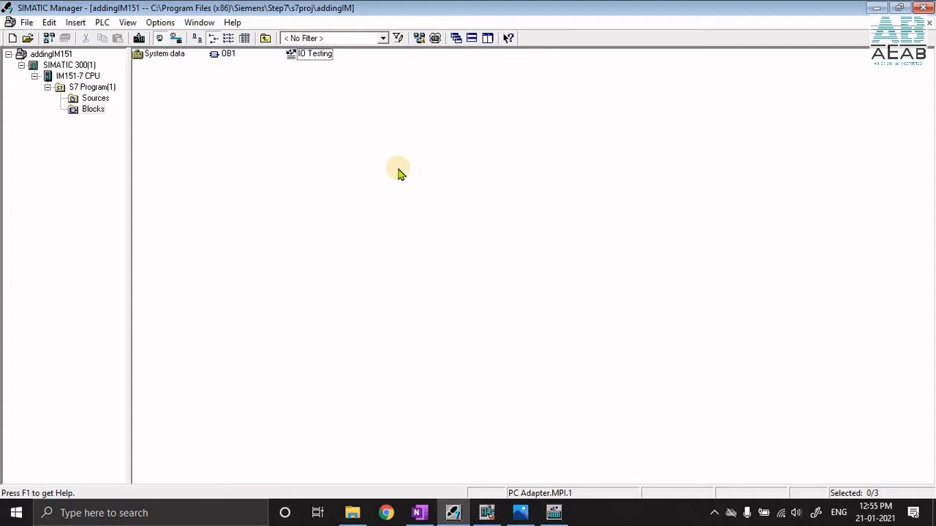
Open the IO Testing variable table from the Blocks folder and start monitoring its variables online
left_click(298, 55)
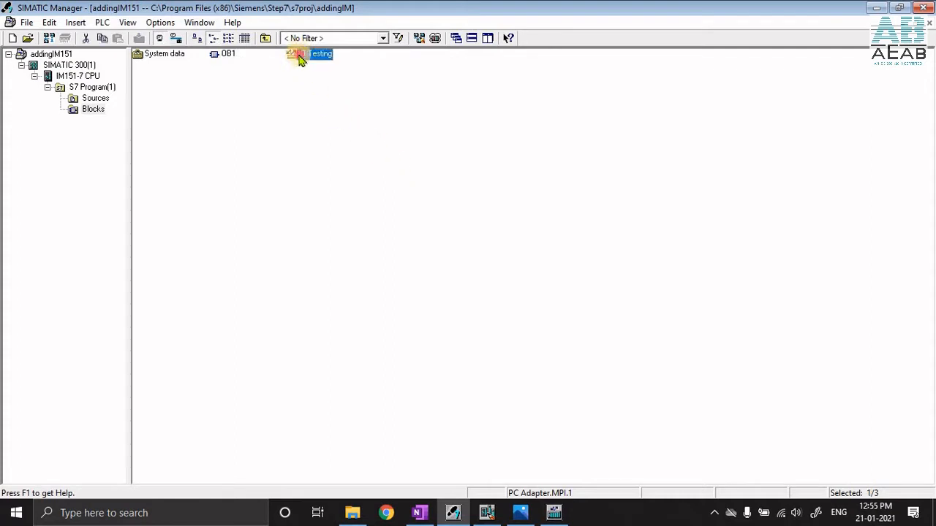
double_click(298, 55)
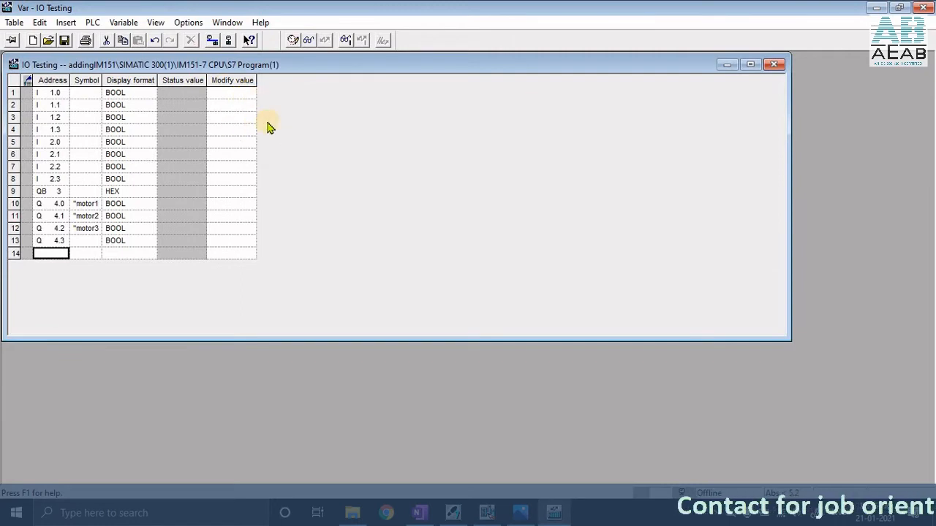
left_click(308, 41)
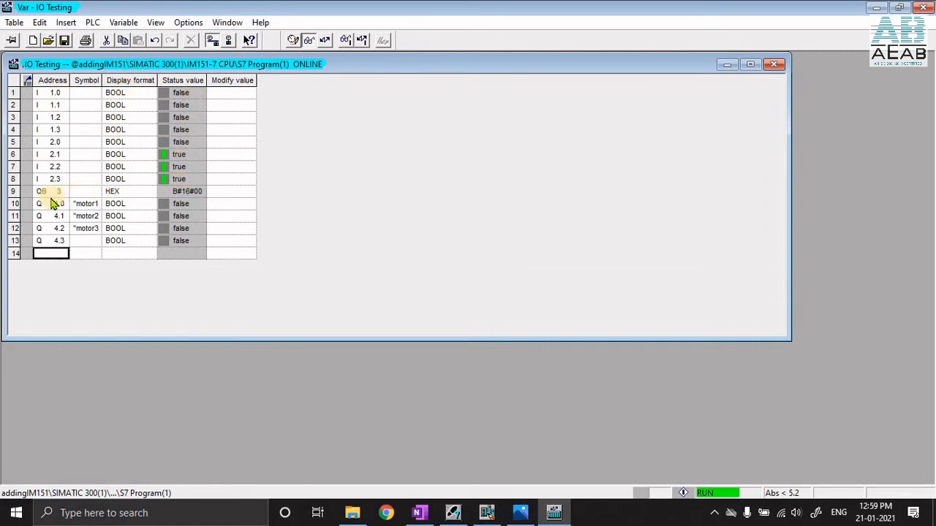
Change the display format of output byte QB 3 to BIN
left_click(127, 192)
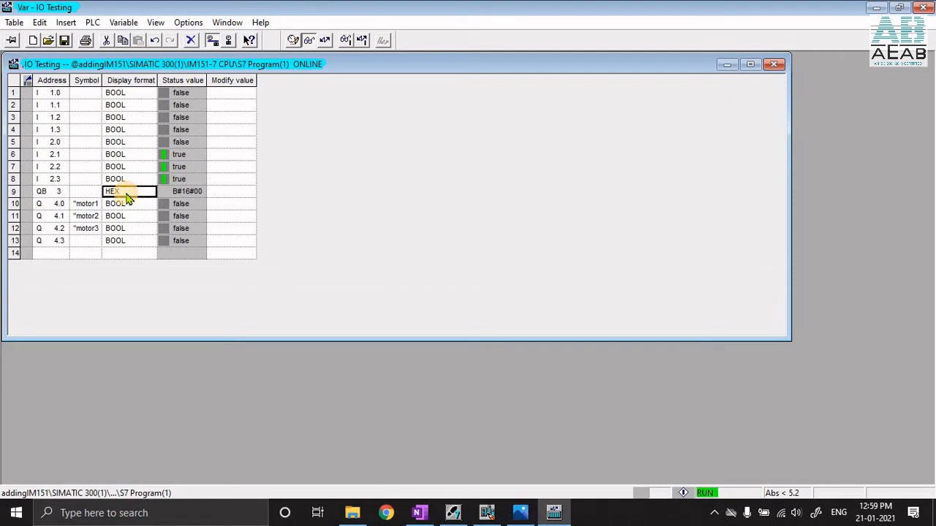
type("BIN")
key("Return")
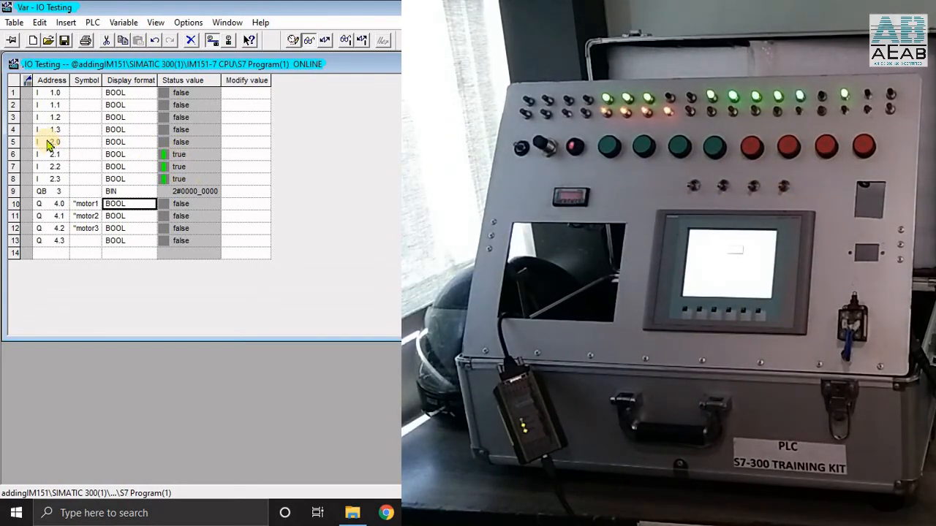
Set the modify value of output Q 4.0 to true and activate it on the CPU
left_click(170, 145)
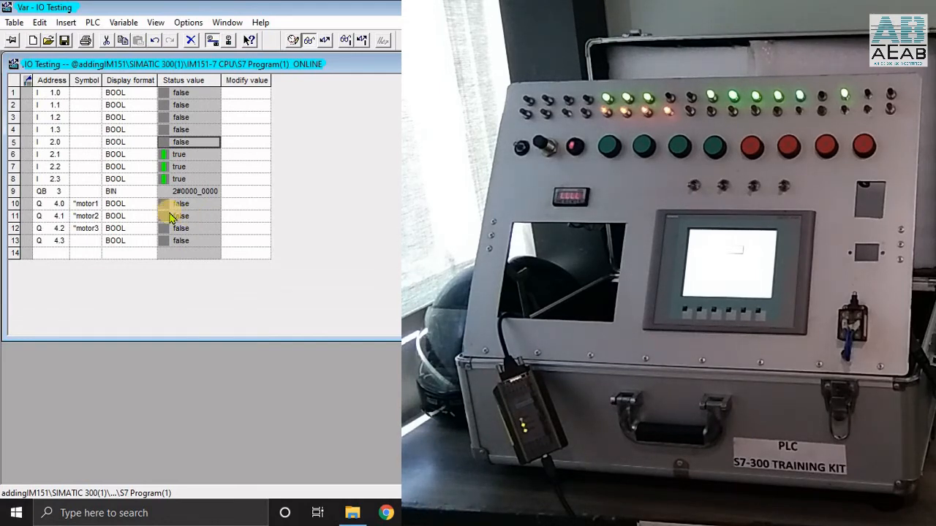
left_click(115, 204)
left_click(257, 205)
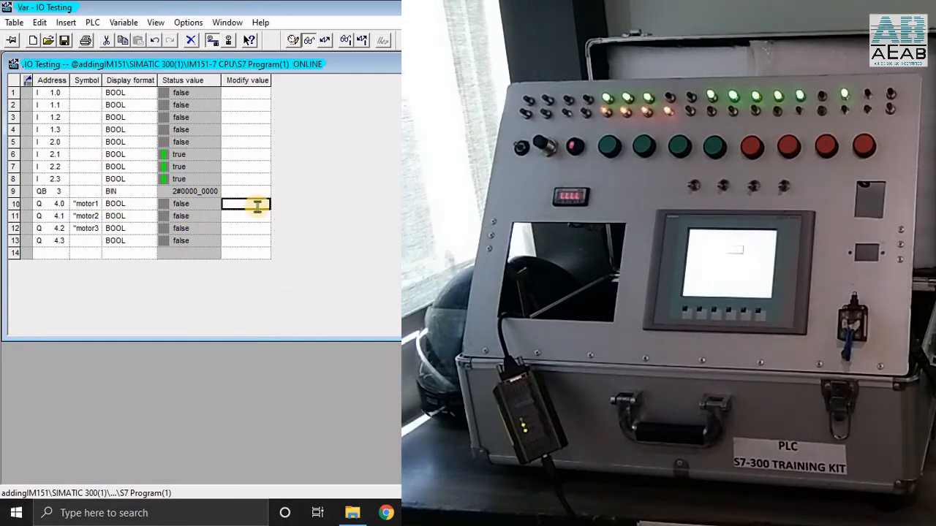
key("Return")
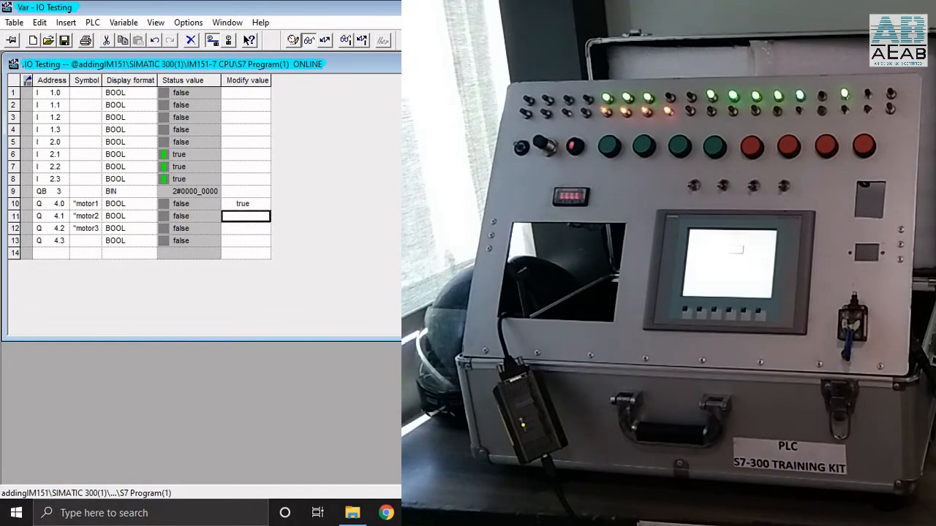
left_click(326, 43)
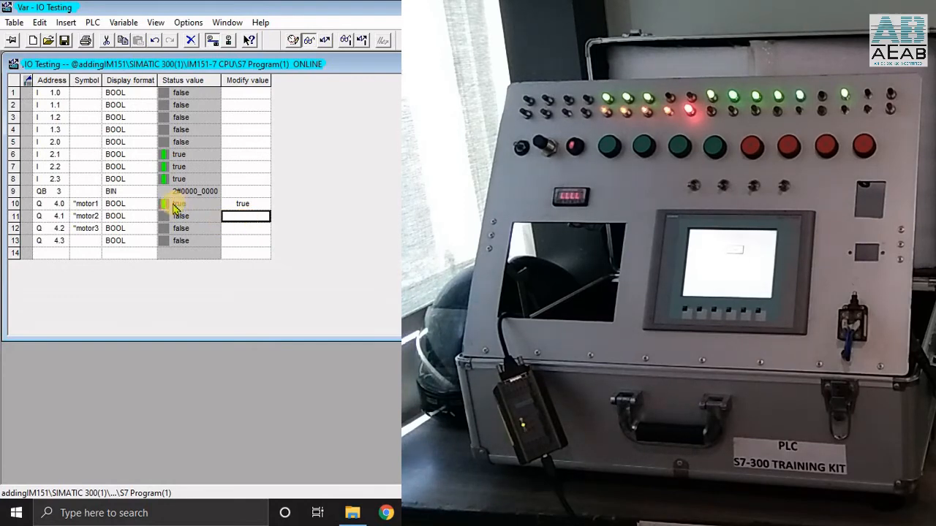
Set the modify value of Q 4.0 to false and activate it to switch the output off
double_click(233, 205)
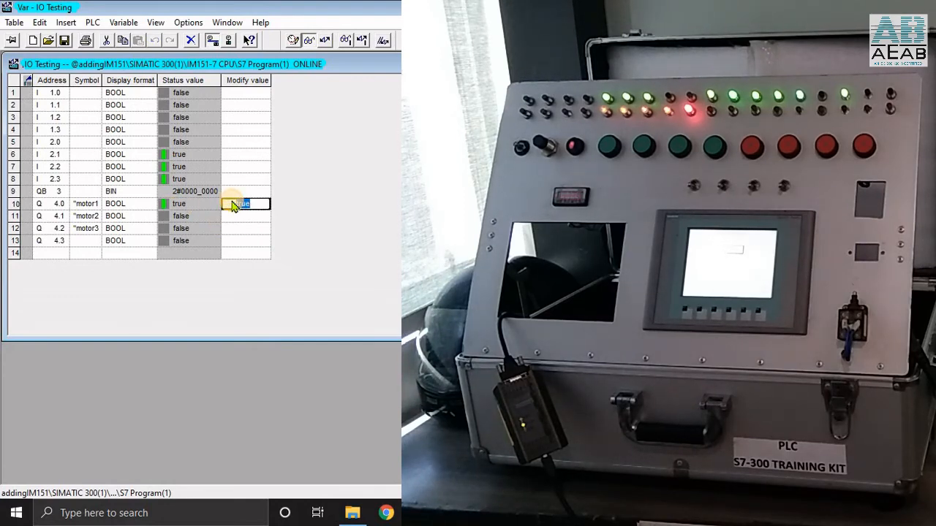
type("false")
key("Return")
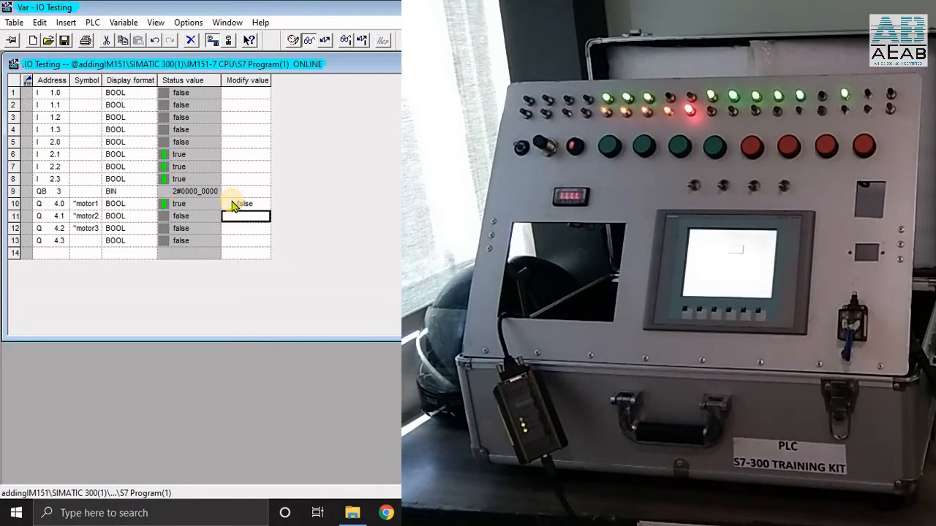
left_click(326, 43)
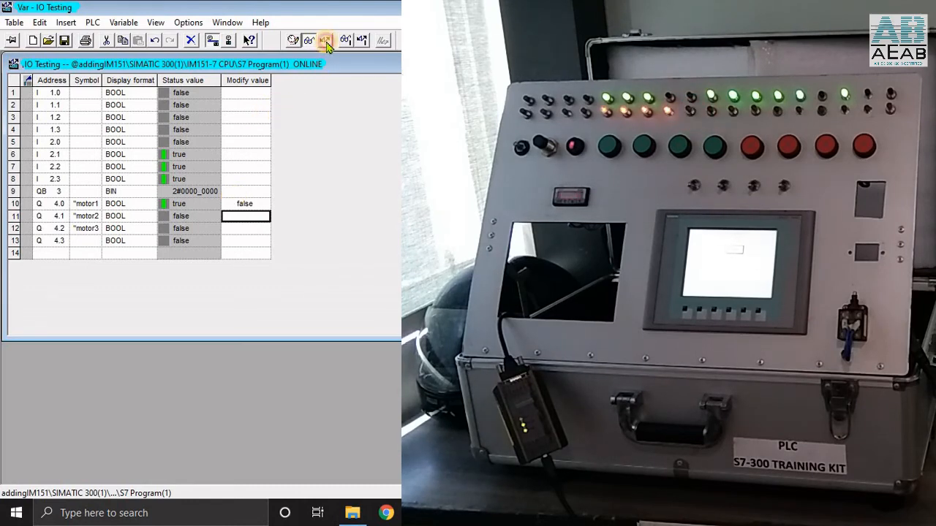
Switch output Q 4.0 on again by setting its modify value to true and activating it
double_click(249, 204)
type("t")
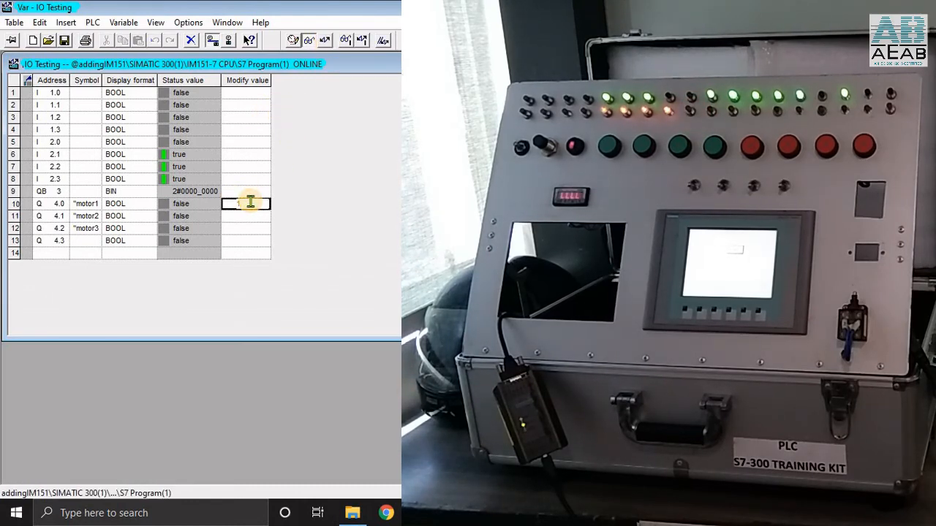
type("rue")
key("Return")
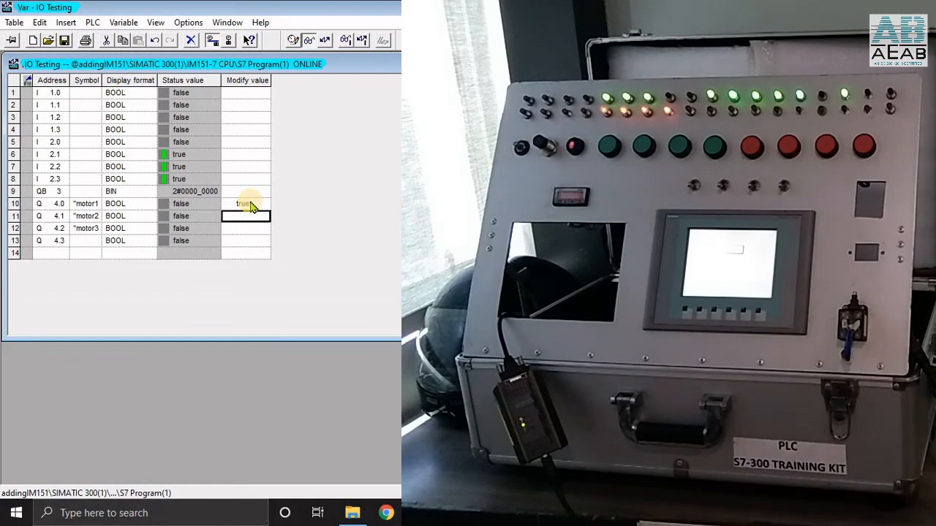
left_click(323, 44)
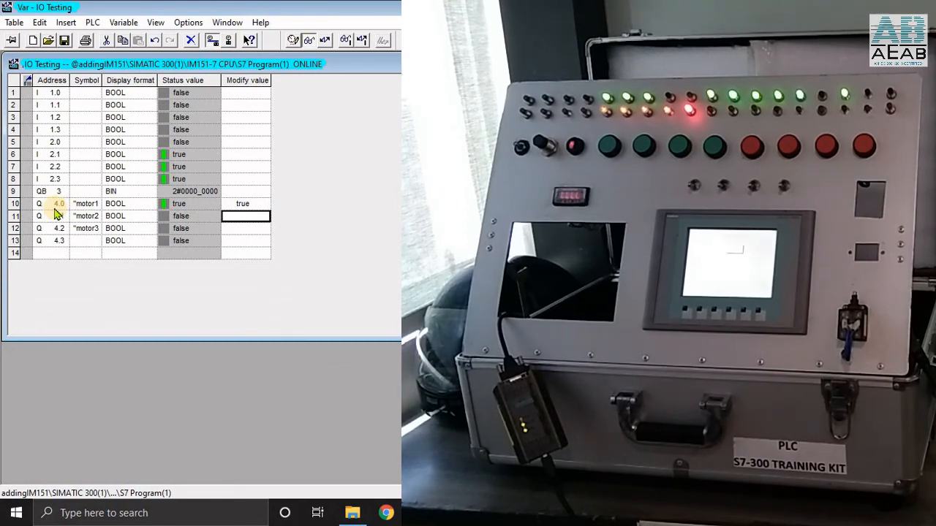
Set the modify values of Q 4.0 to 0 and Q 4.1 to 1, and activate both on the CPU
left_click(242, 202)
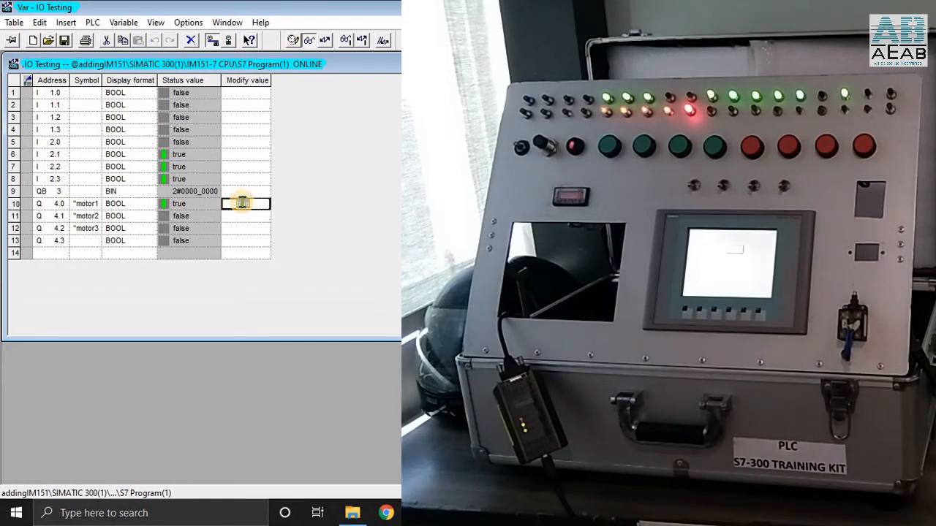
type("0")
key("Return")
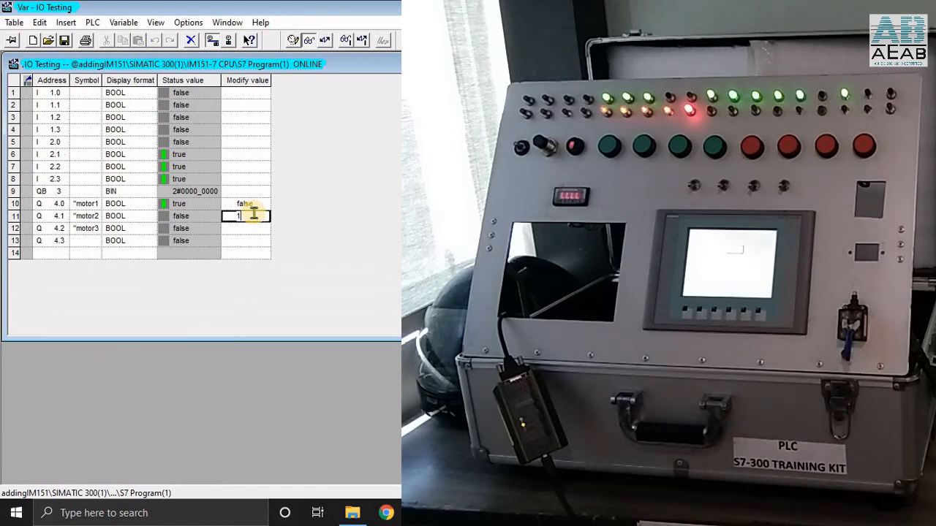
type("1")
key("Return")
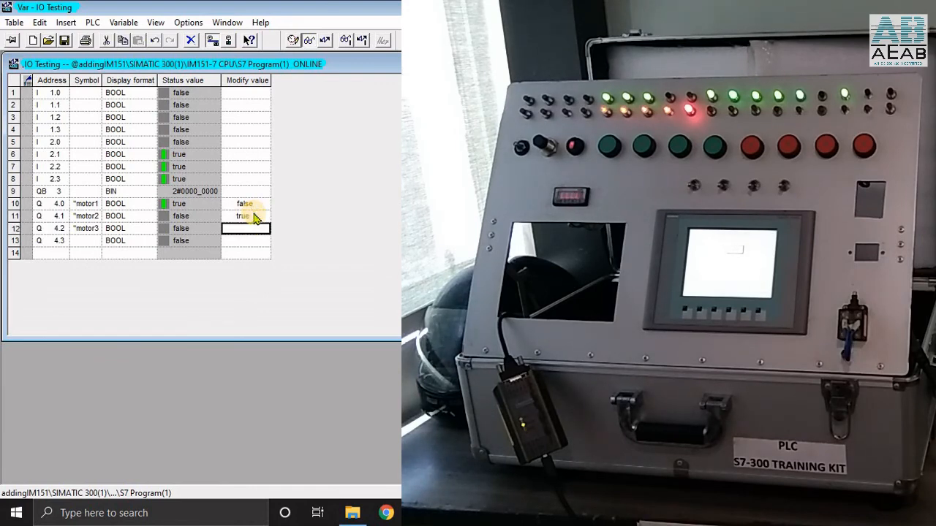
left_click(324, 40)
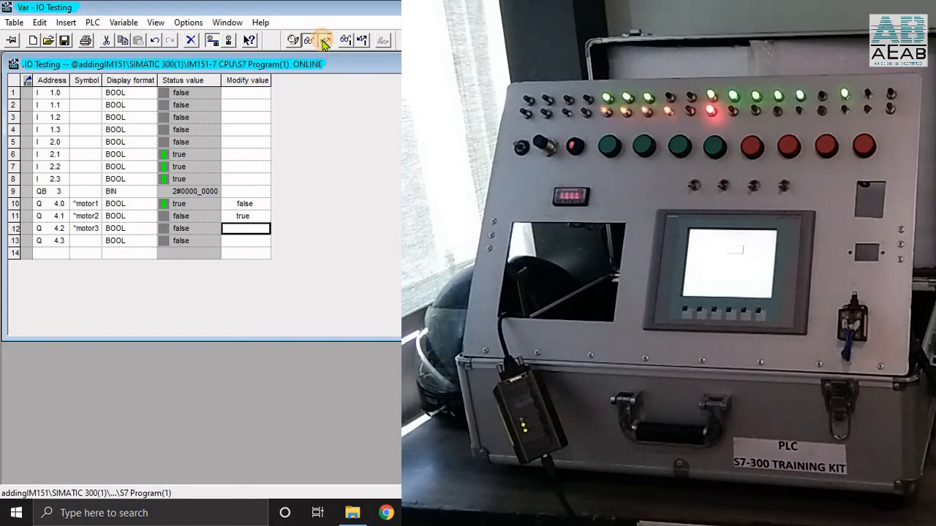
Set the modify value of Q 4.1 to false and activate it on the CPU
left_click(257, 217)
key("Return")
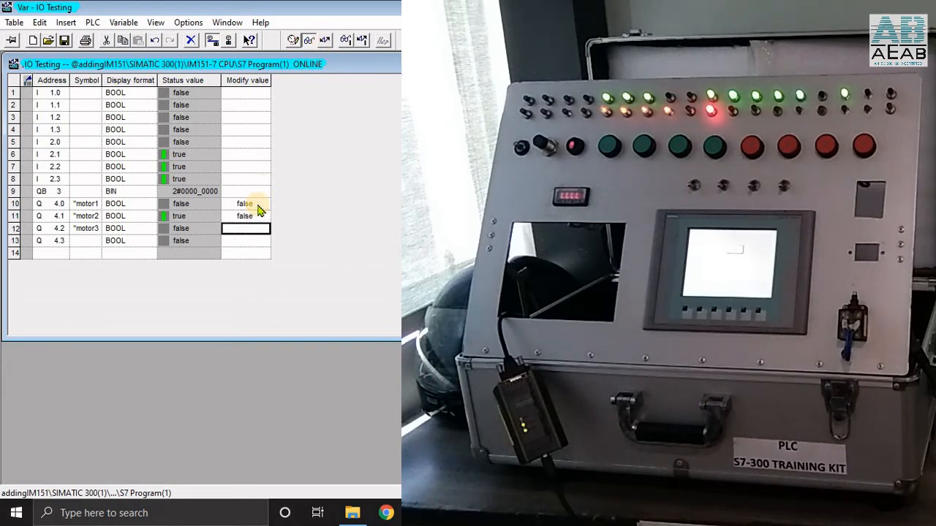
double_click(249, 217)
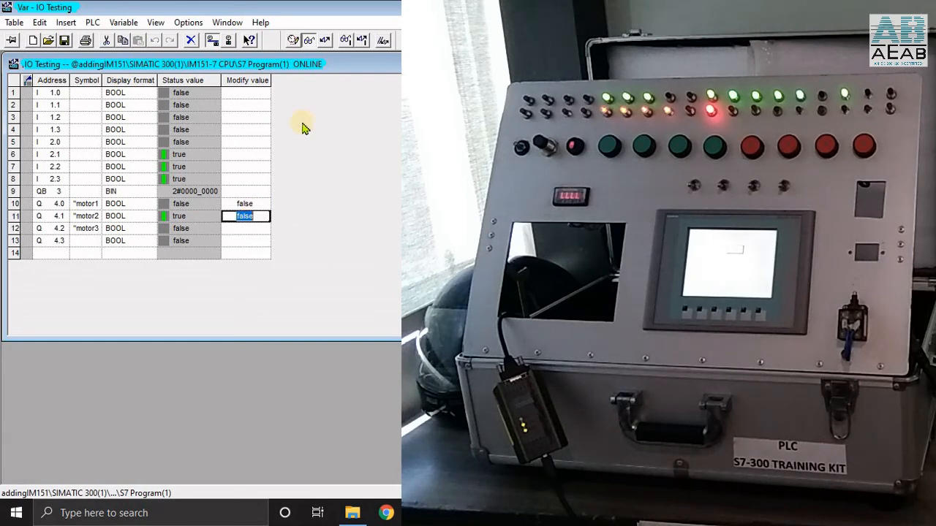
left_click(326, 42)
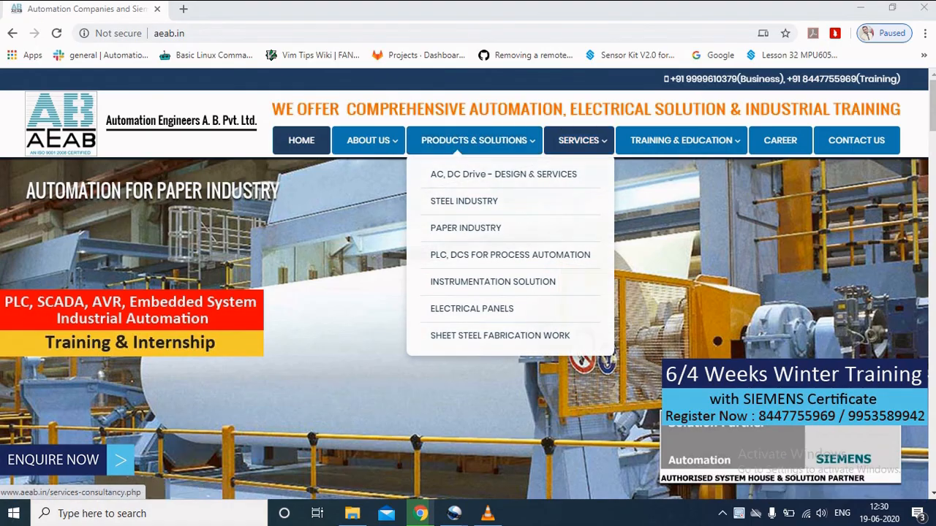
Look through the aeab.in home page in the browser, from the services and training menus to the contact details in the footer
mouse_move(578, 139)
mouse_move(680, 140)
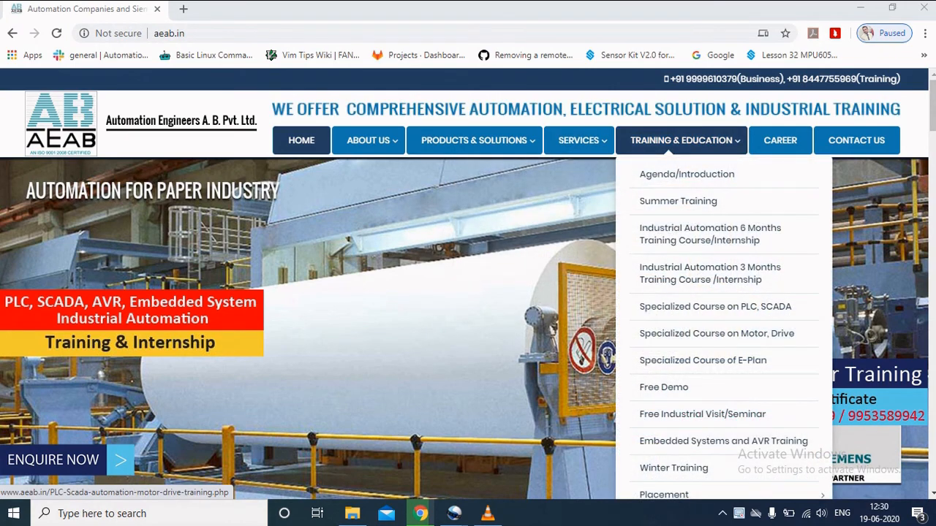
scroll(468, 329, "down", 4)
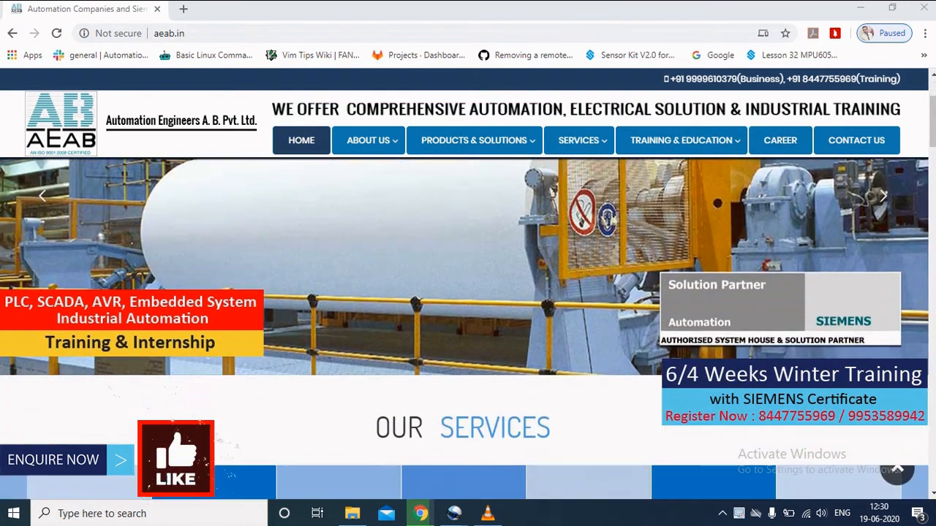
scroll(467, 329, "down", 4)
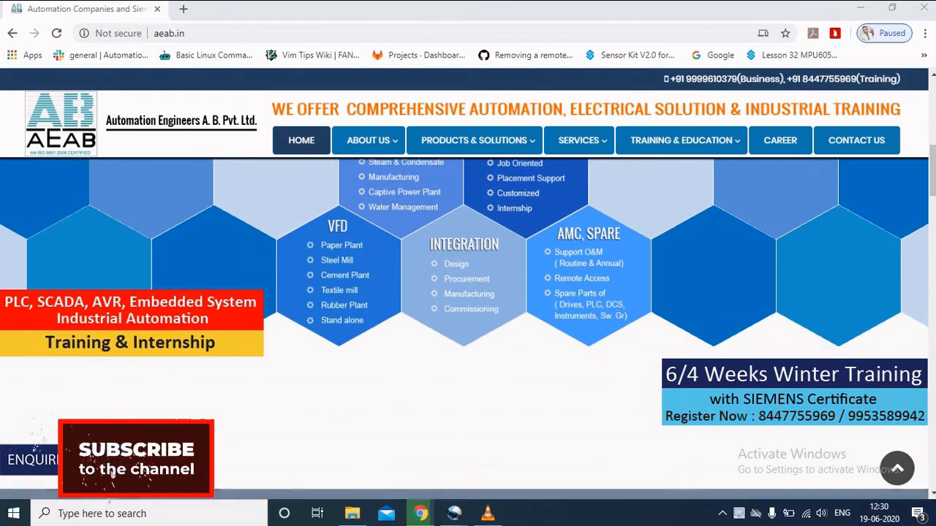
scroll(468, 329, "down", 7)
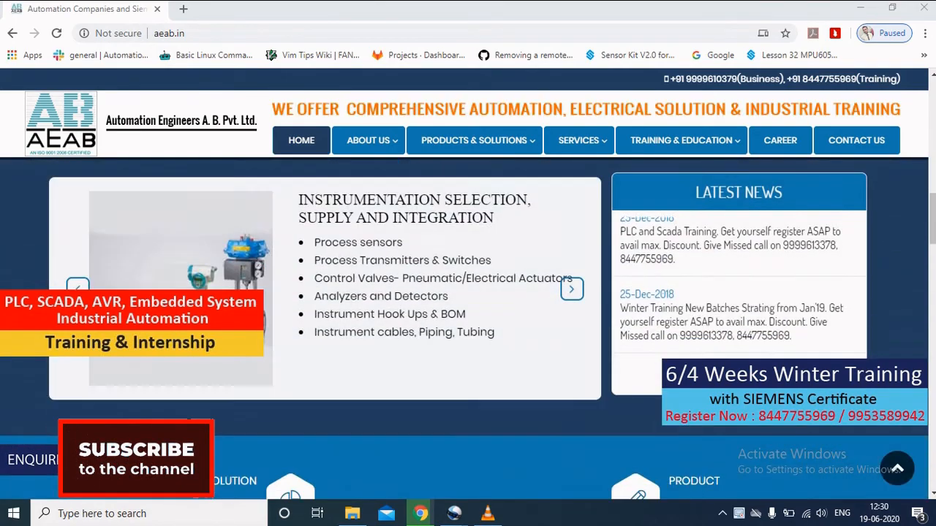
scroll(468, 329, "down", 9)
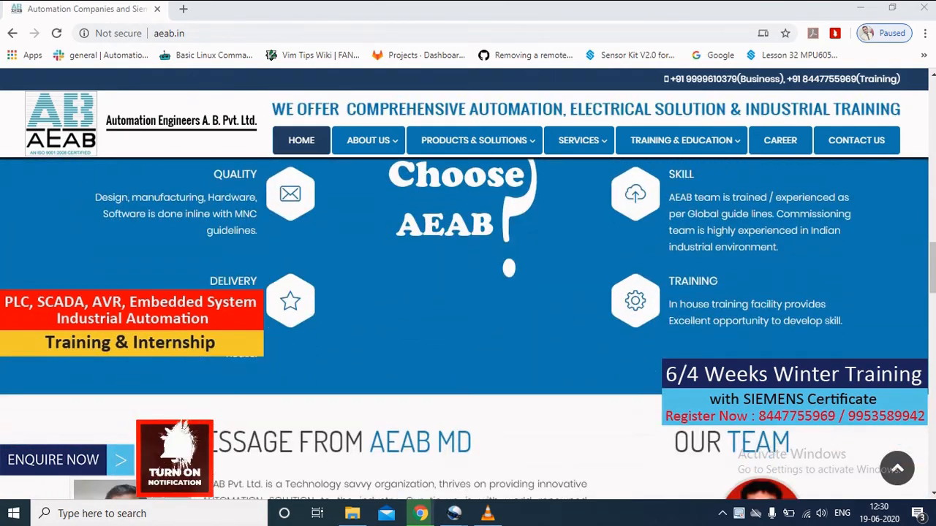
scroll(467, 329, "down", 7)
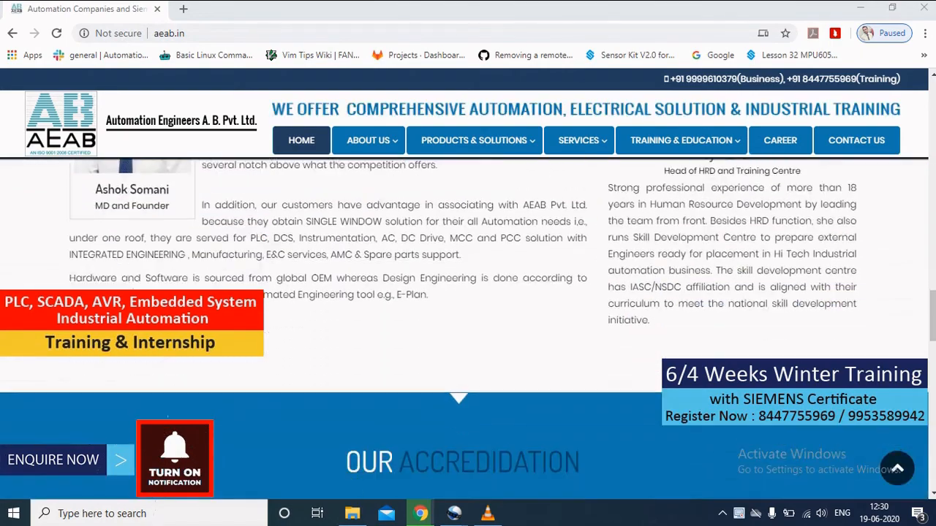
scroll(468, 329, "down", 7)
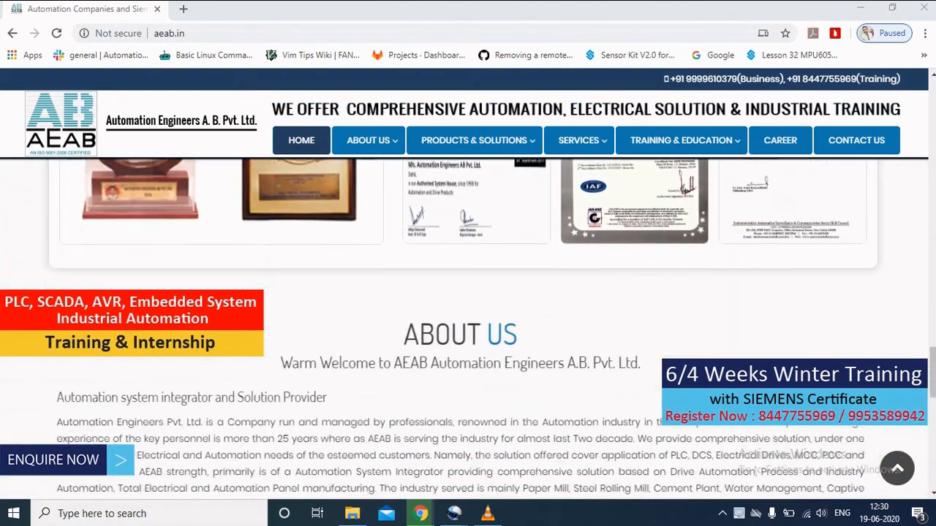
scroll(468, 329, "down", 8)
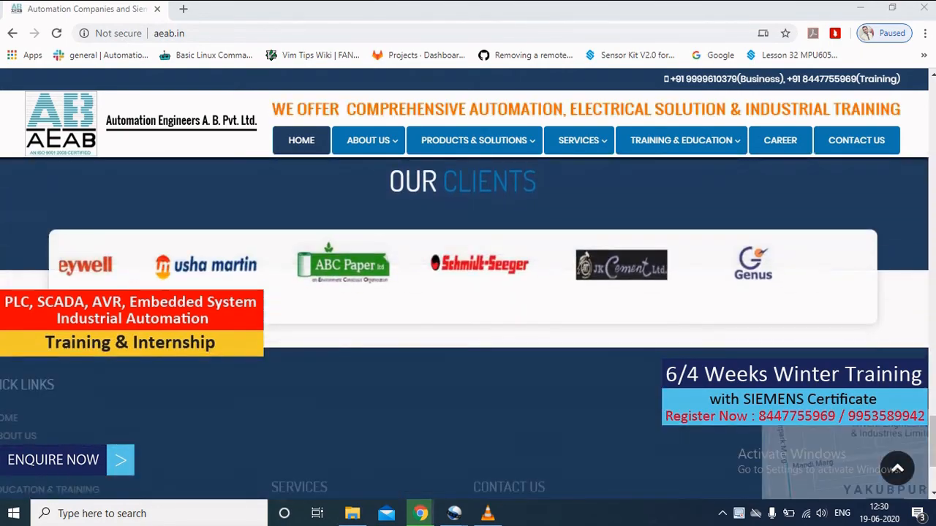
scroll(468, 329, "down", 2)
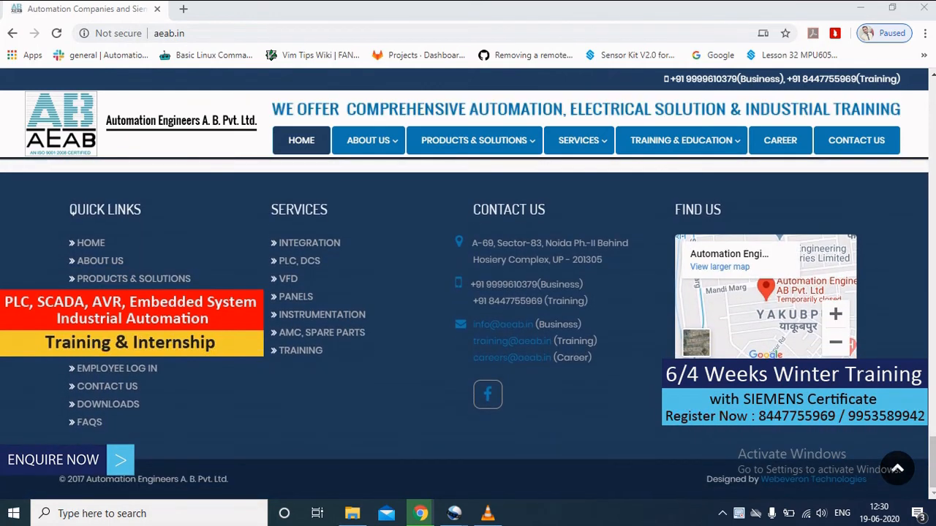